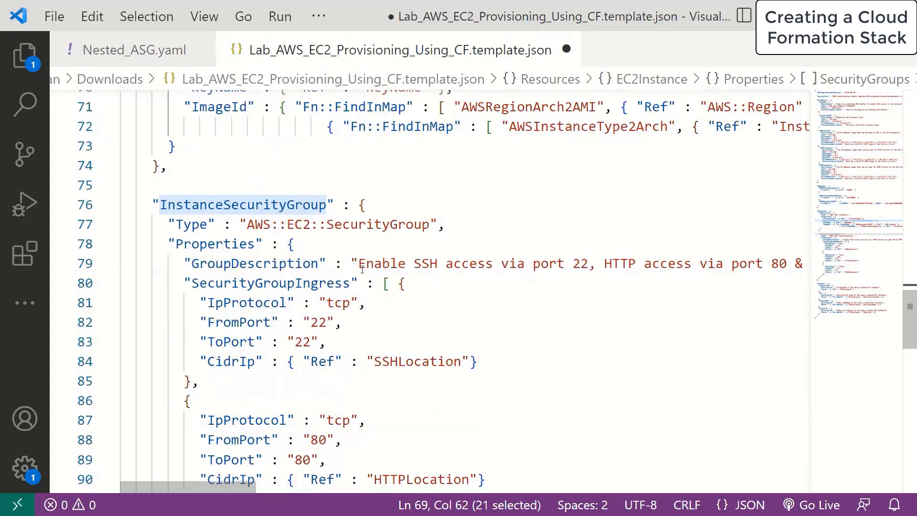
- Examine the InstanceSecurityGroup resource in the template, including its description, its ingress protocols and its port ranges
left_click_drag(356, 264, 3, 269)
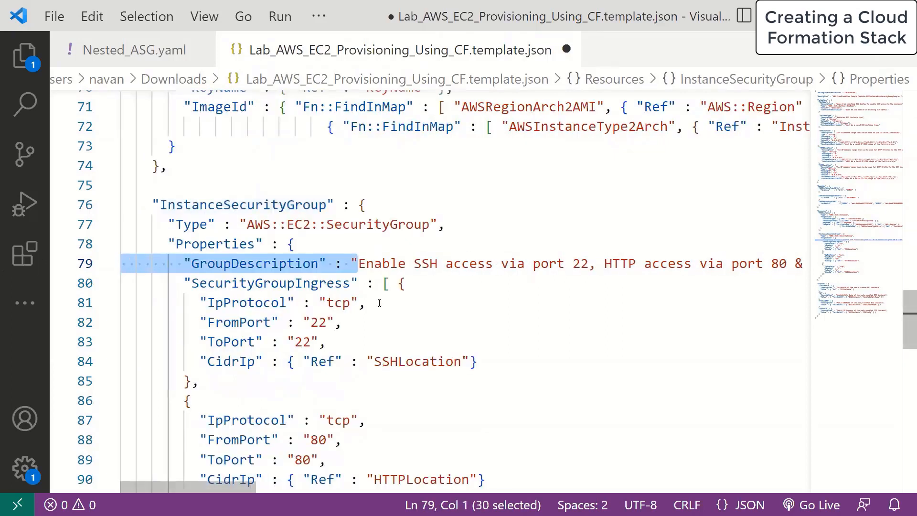
left_click(304, 323)
left_click_drag(319, 303, 342, 303)
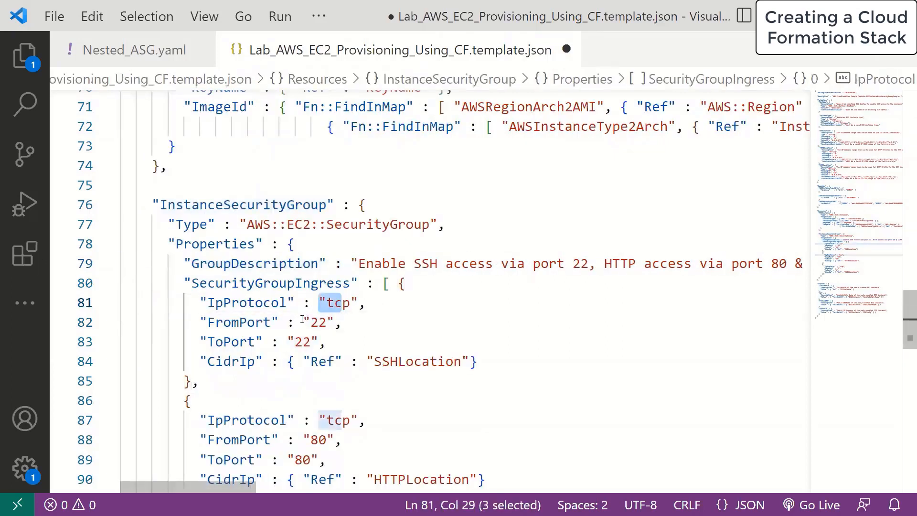
left_click_drag(297, 323, 342, 324)
left_click_drag(288, 342, 313, 343)
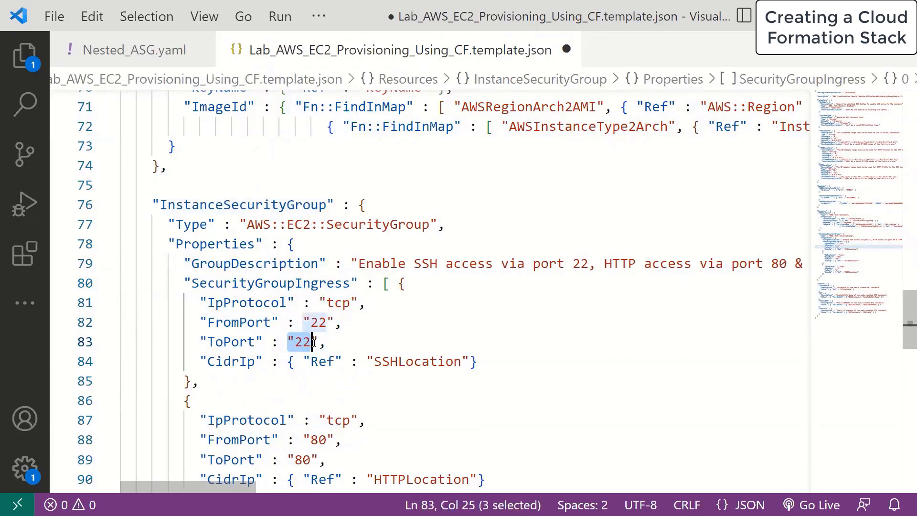
scroll(316, 358, "down", 8)
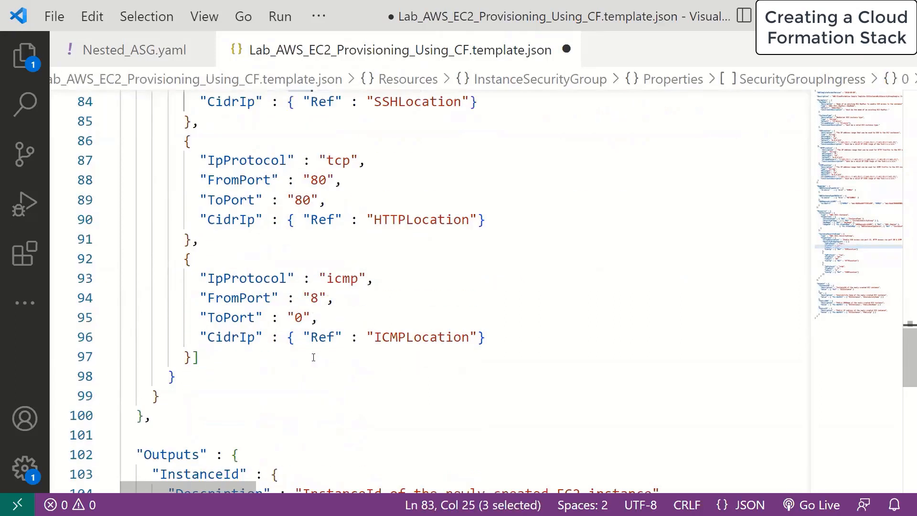
scroll(313, 358, "up", 7)
scroll(315, 340, "up", 3)
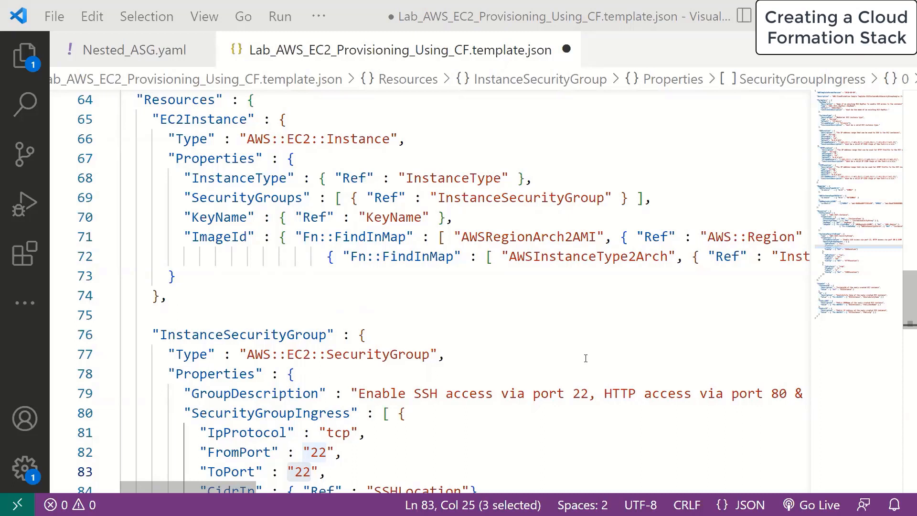
scroll(586, 358, "down", 4)
scroll(585, 358, "down", 5)
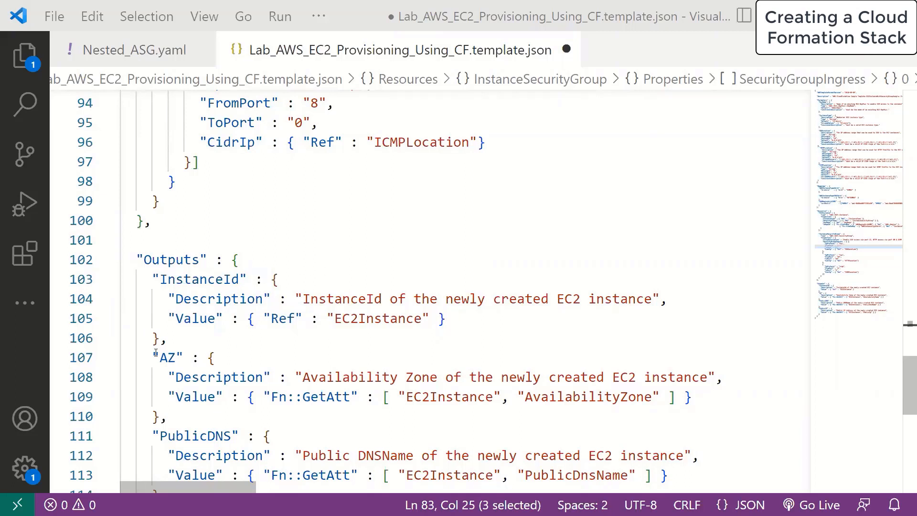
- Examine the AZ, PublicDNS and PublicIP entries in the template's Outputs section, then return to the start of the file
left_click_drag(153, 357, 176, 358)
scroll(177, 358, "down", 2)
left_click(160, 306)
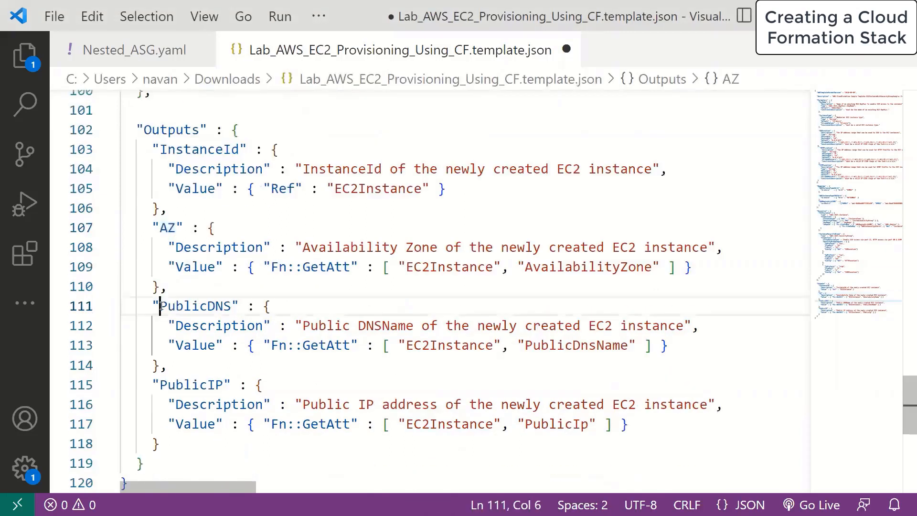
left_click_drag(161, 306, 206, 306)
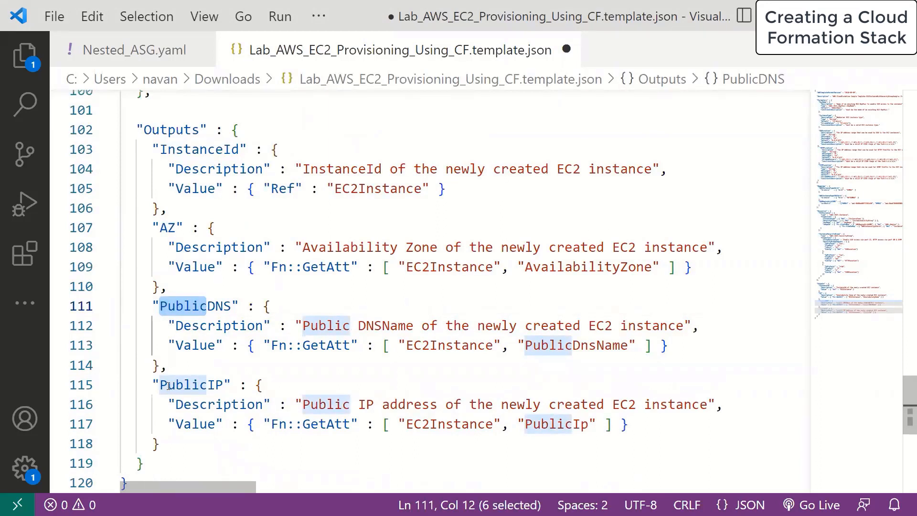
left_click_drag(158, 463, 169, 366)
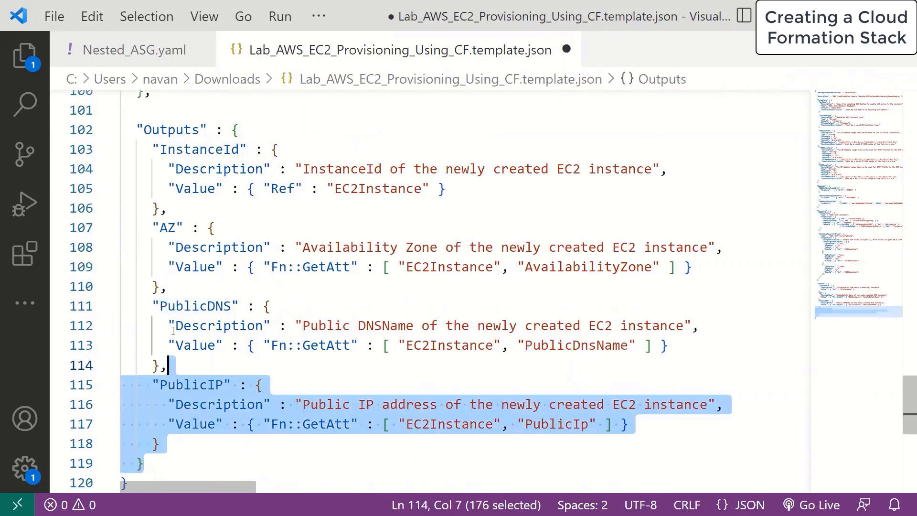
left_click_drag(173, 331, 173, 330)
scroll(184, 341, "up", 20)
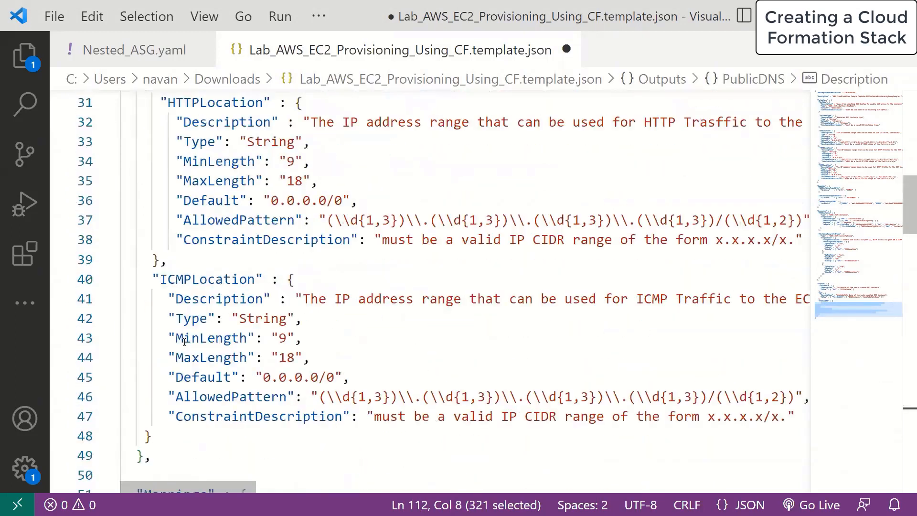
scroll(184, 341, "up", 10)
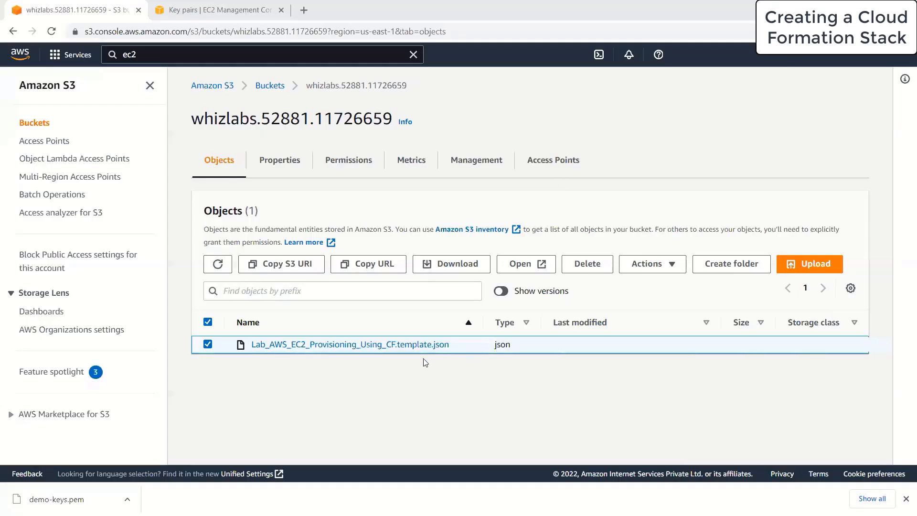
- Copy the S3 URI of Lab_AWS_EC2_Provisioning_Using_CF.template.json from its S3 object details and note it in Notepad labelled "S3 URI :"
left_click(408, 347)
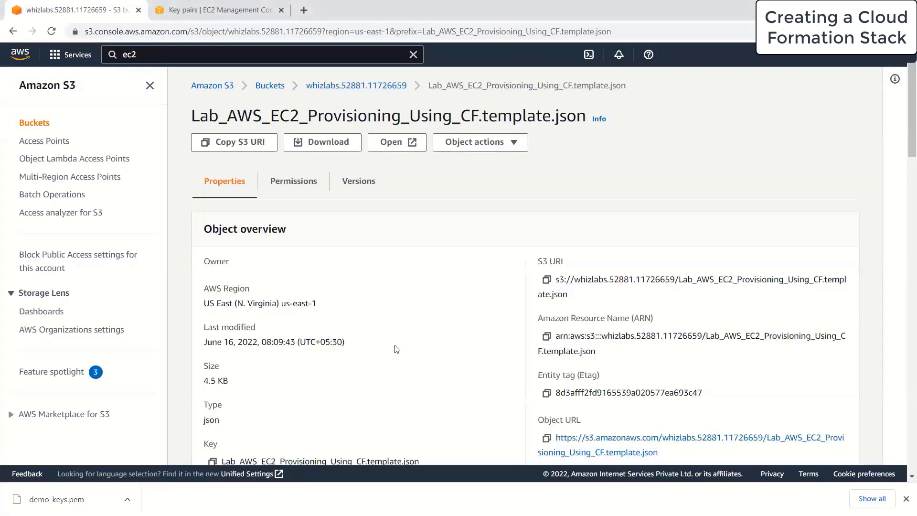
scroll(397, 349, "down", 3)
scroll(673, 334, "up", 1)
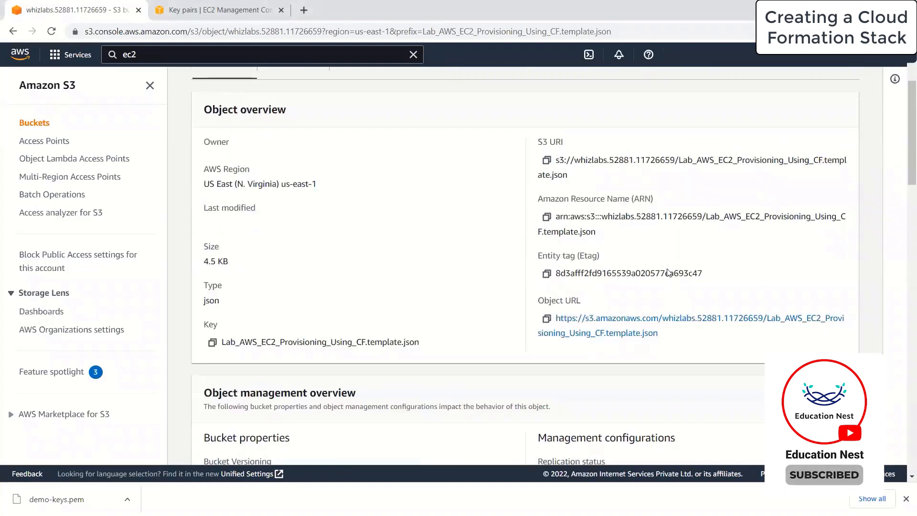
left_click(547, 160)
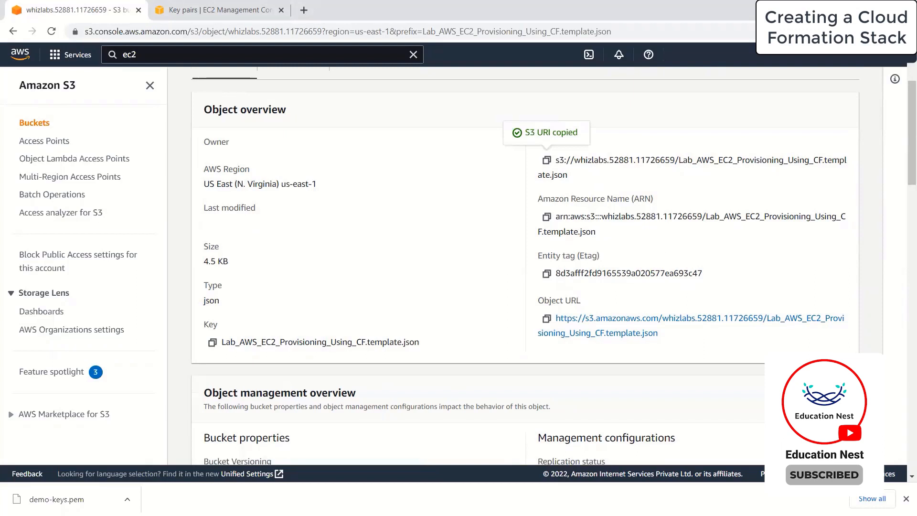
left_click(621, 515)
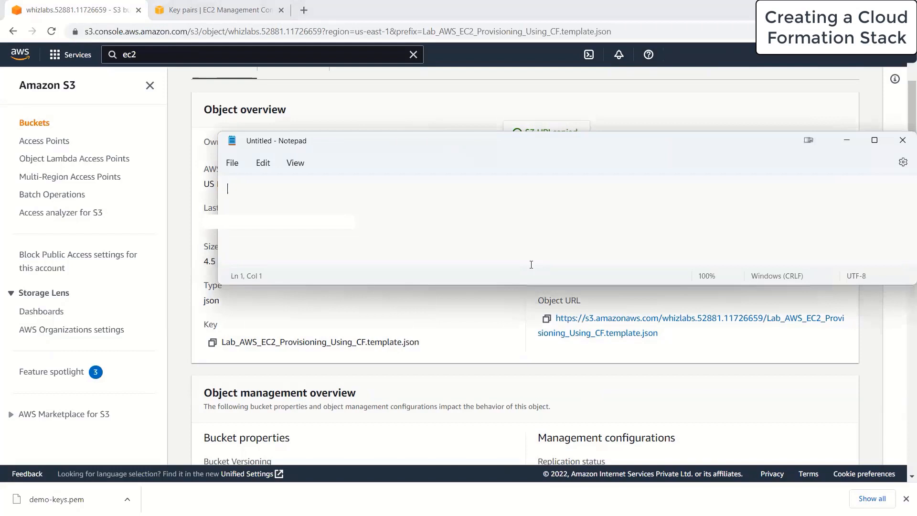
type("S3 URI :")
key("ctrl+v")
key("Return")
key("Return")
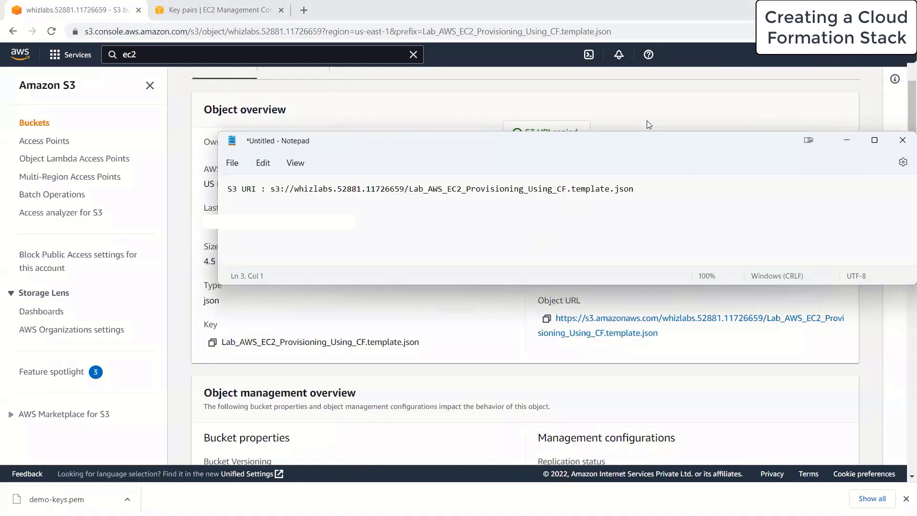
left_click(657, 114)
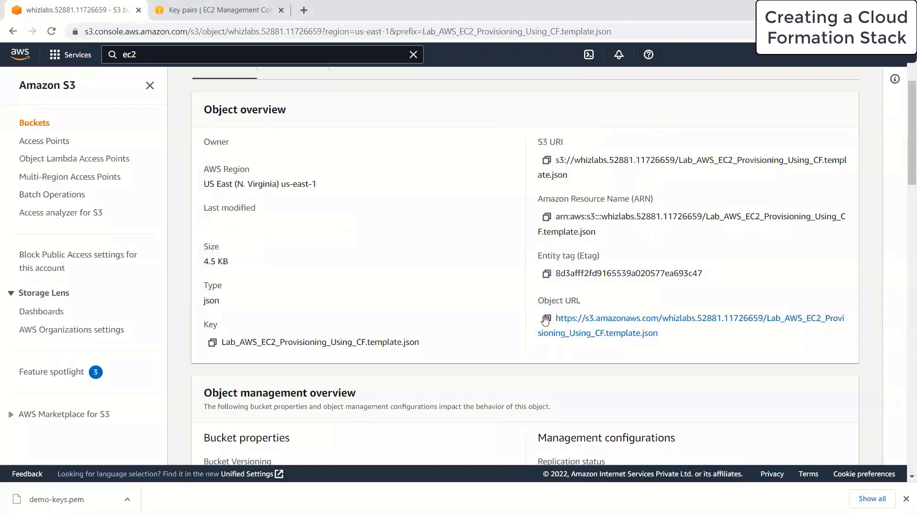
- Copy the template's Object URL and add it to the Notepad note under the label "Object URL :"
left_click(547, 318)
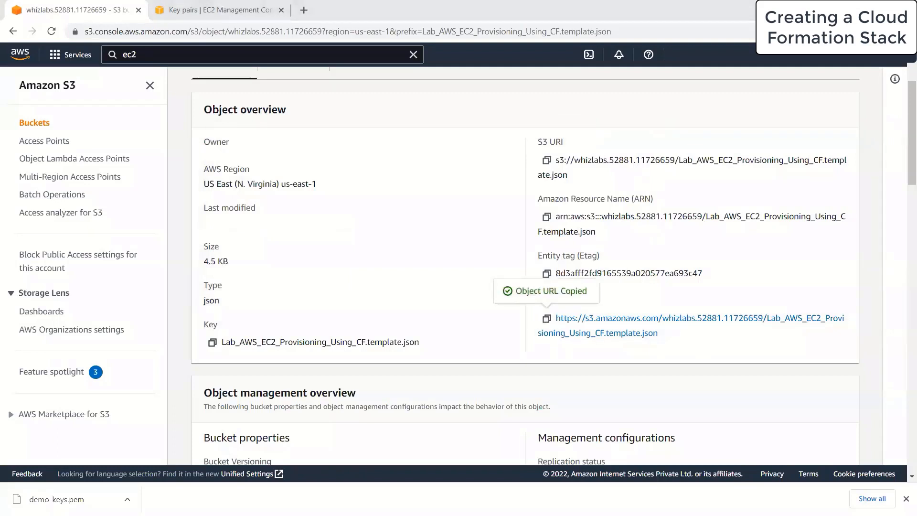
key("alt+Tab")
type("Object URL :")
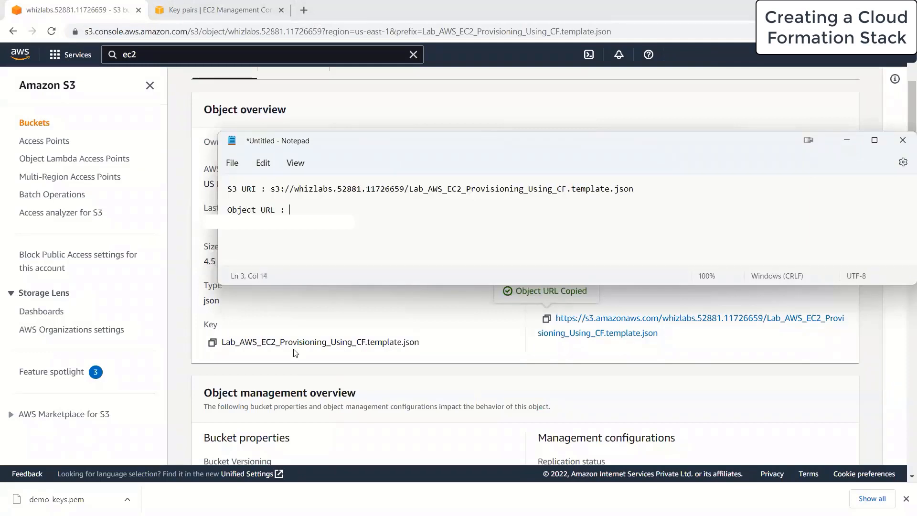
key("ctrl+v")
key("Return")
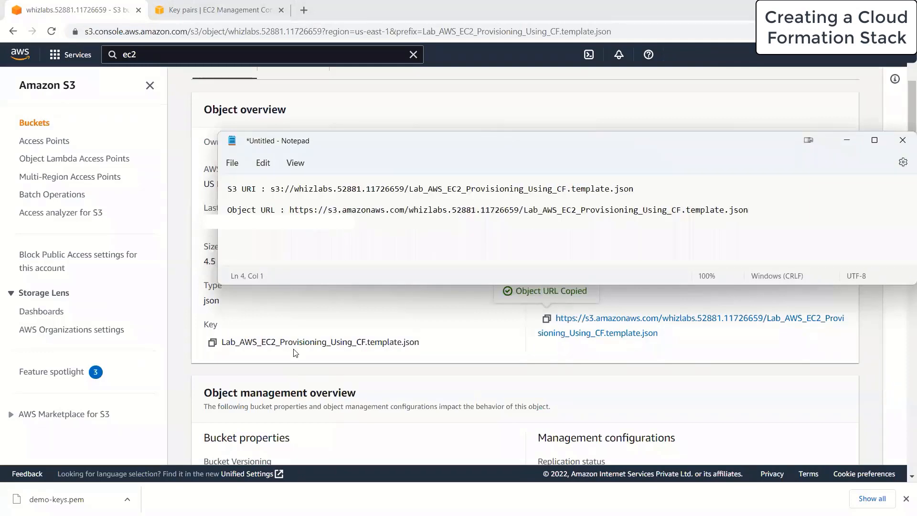
left_click(475, 129)
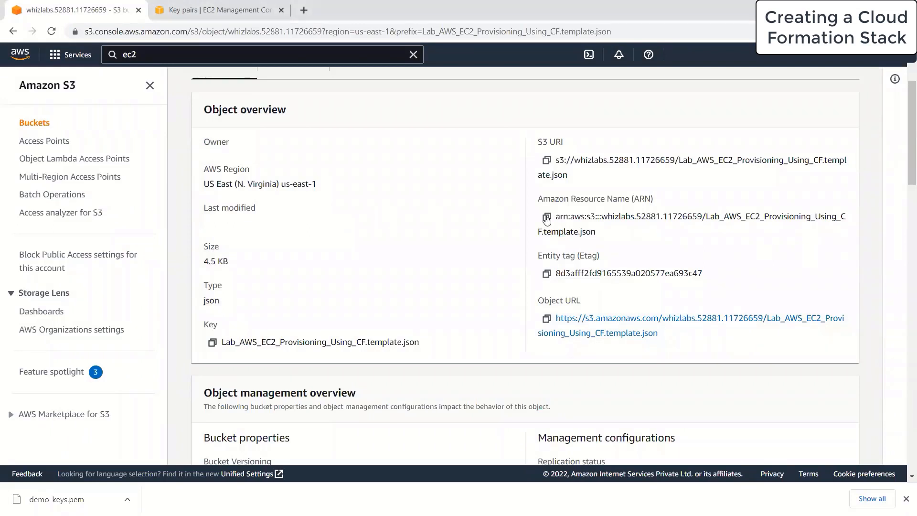
- Leave the object's details, check that the KeyName default in the VS Code template is demo-keys, and save the file
scroll(682, 185, "up", 3)
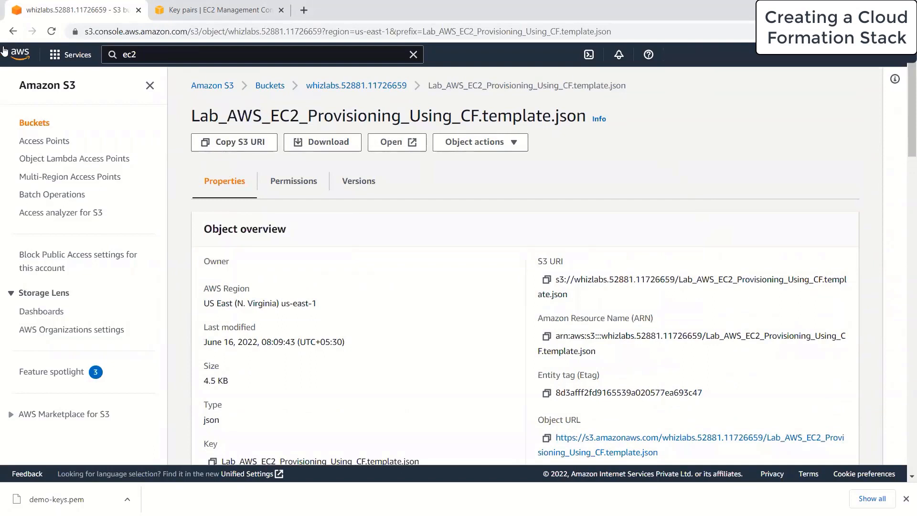
left_click(13, 31)
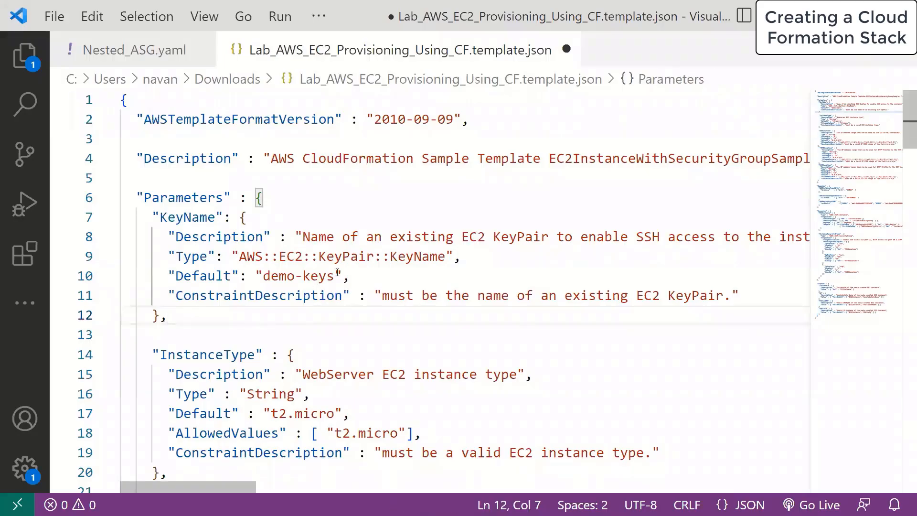
left_click_drag(338, 273, 263, 272)
left_click(321, 273)
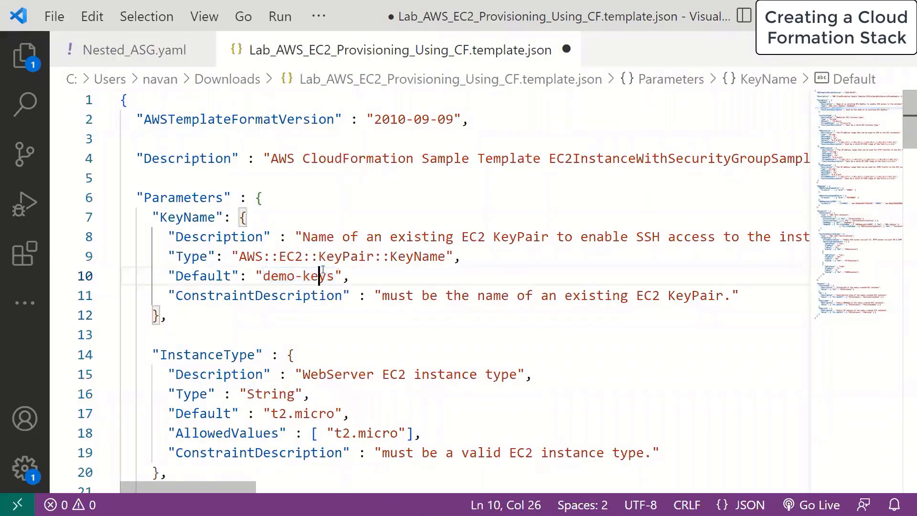
key("ctrl+s")
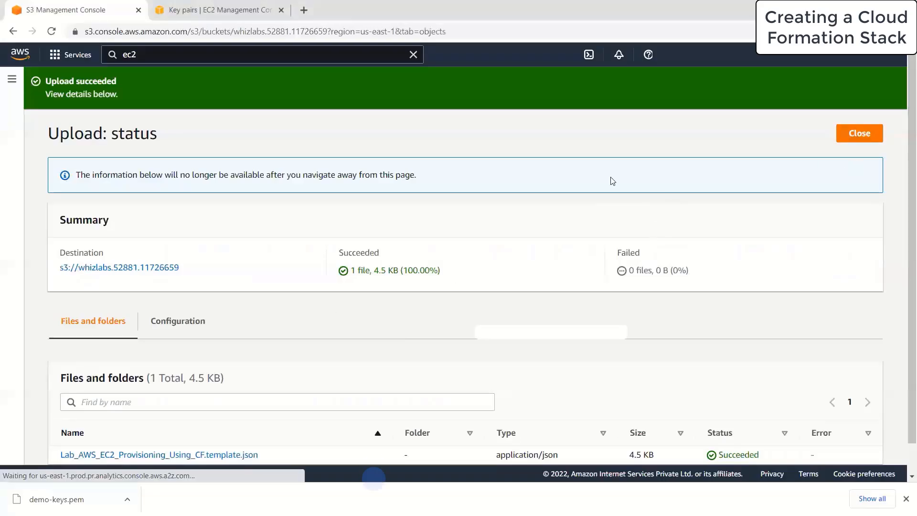
- Upload the saved Lab_AWS_EC2_Provisioning_Using_CF.template.json to the S3 bucket and close the upload status page
left_click(663, 252)
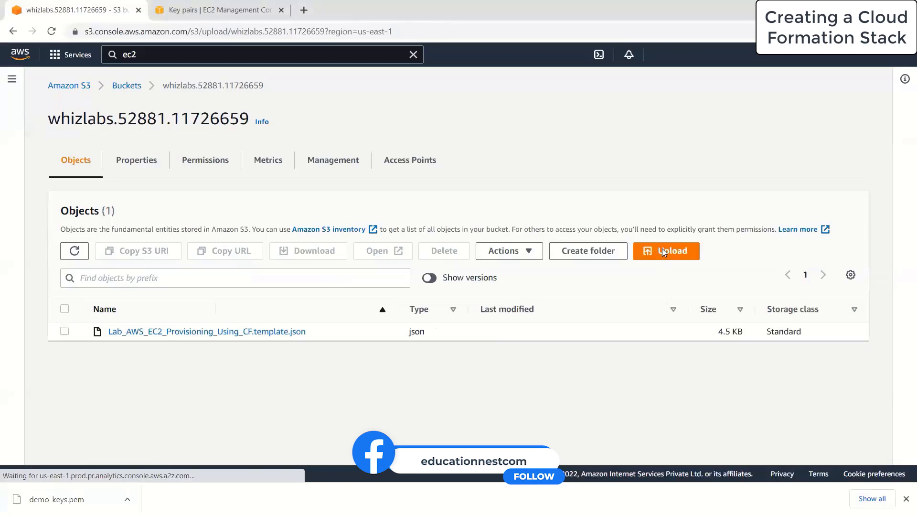
left_click(436, 238)
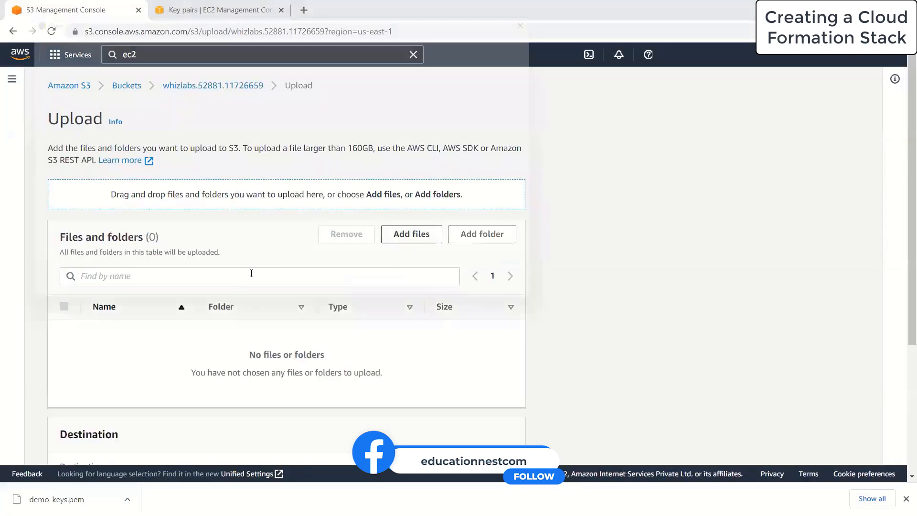
double_click(189, 111)
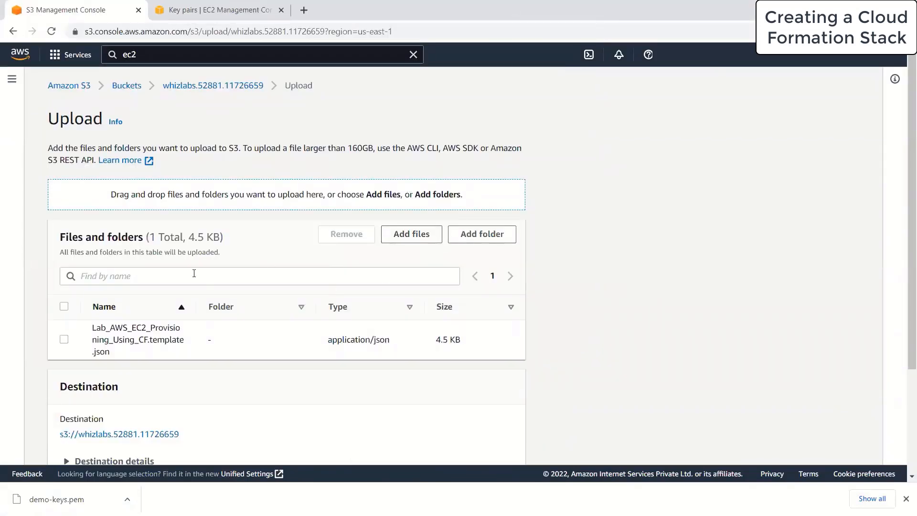
scroll(557, 348, "down", 3)
left_click(519, 449)
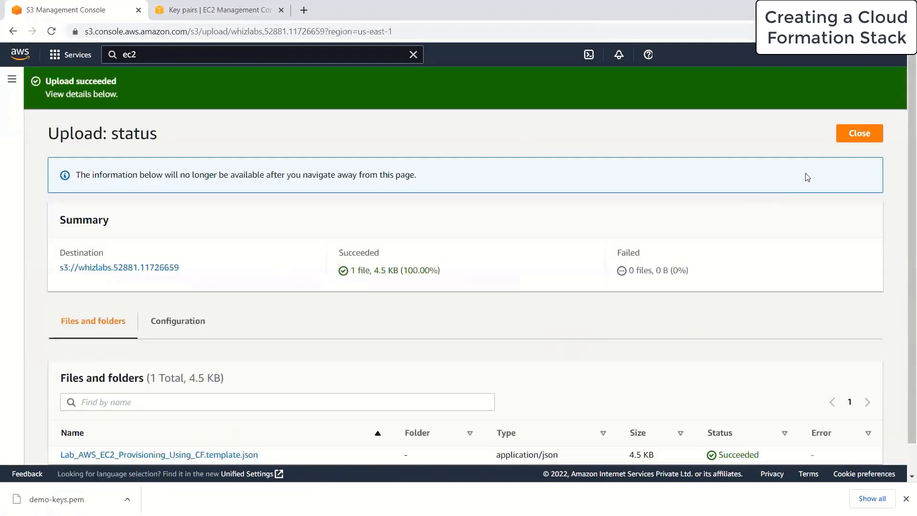
left_click(859, 134)
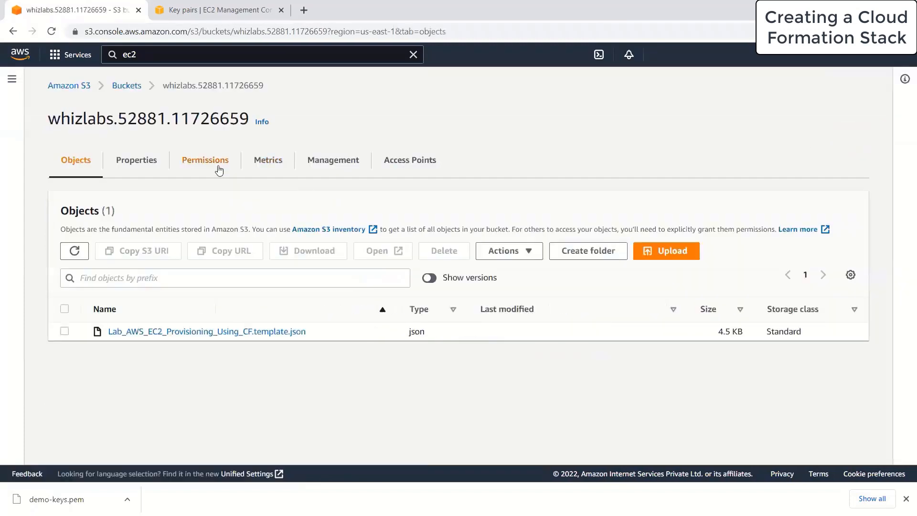
- Open the re-uploaded template's details, copy its S3 URI and check it against the S3 URI noted in Notepad
left_click(262, 332)
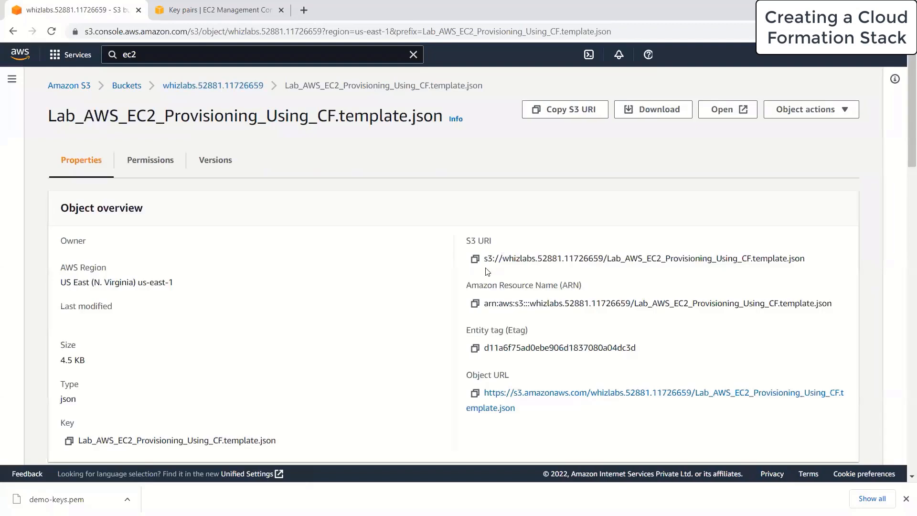
left_click(474, 258)
key("alt+Tab")
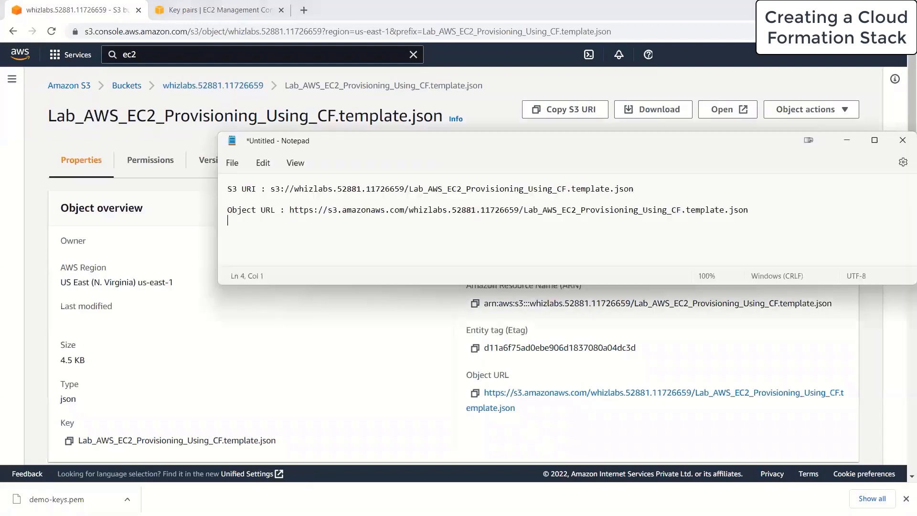
left_click_drag(633, 189, 272, 182)
left_click(382, 211)
- Copy the re-uploaded template's Object URL and check it against the Object URL line in Notepad
left_click(475, 393)
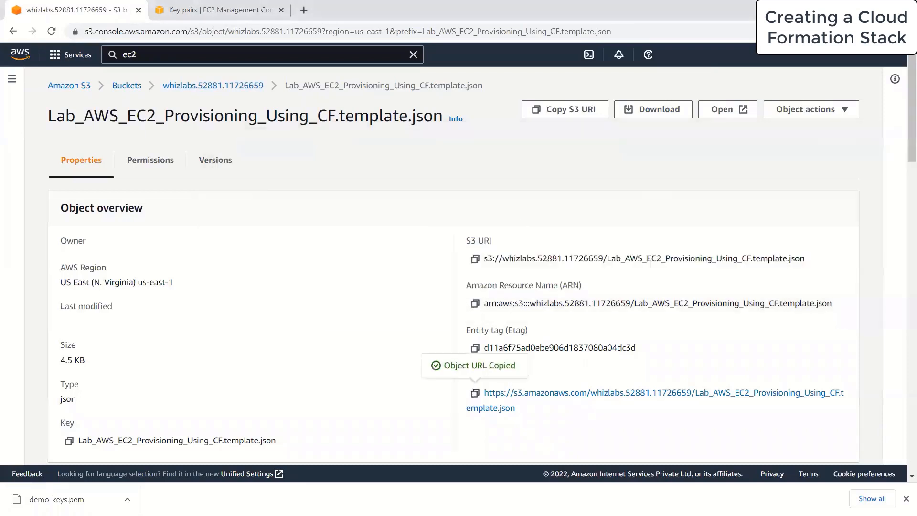
key("alt+Tab")
left_click_drag(764, 208, 290, 222)
left_click(289, 223)
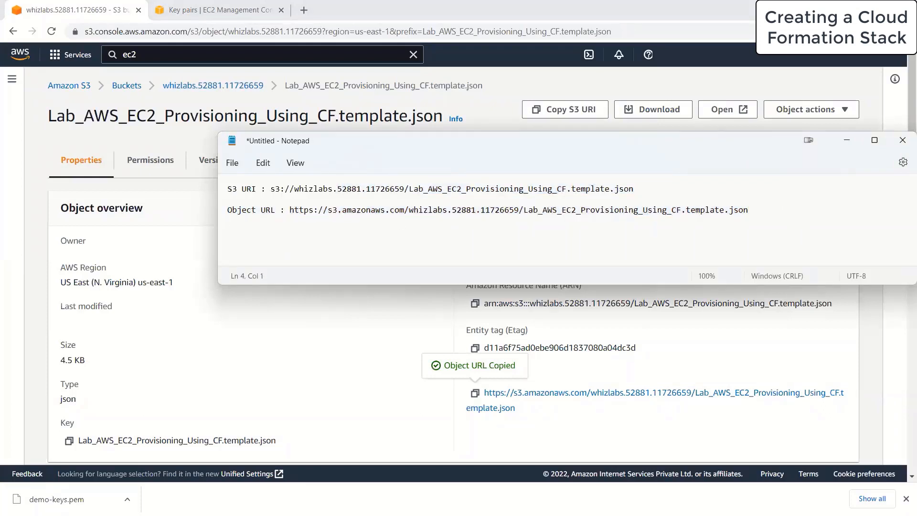
key("alt+Tab")
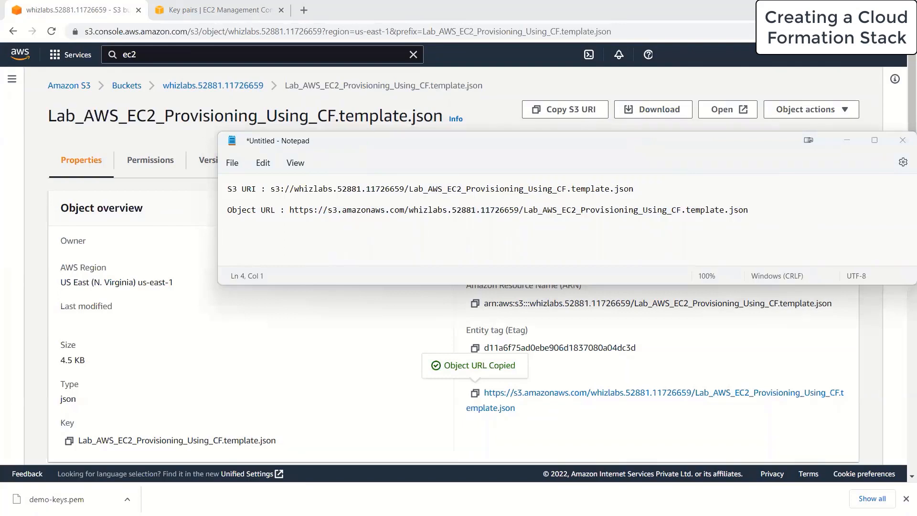
- Leave Notepad, find and open the CloudFormation service from the EC2 browser page, and start creating a stack
left_click(299, 326)
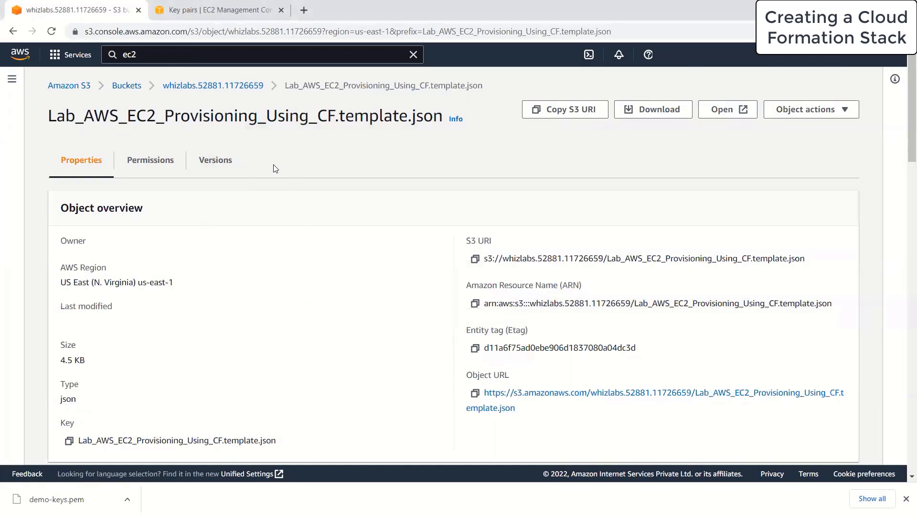
left_click(204, 10)
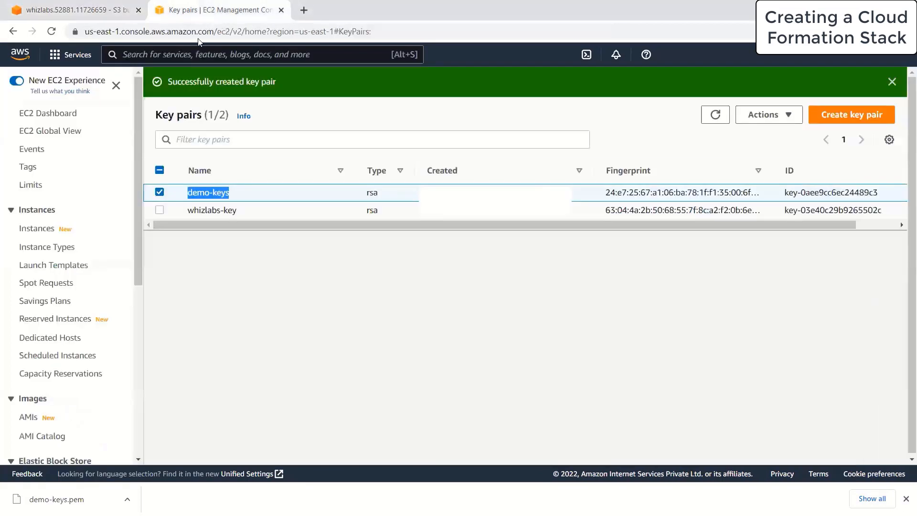
left_click(203, 53)
type("cloudfr")
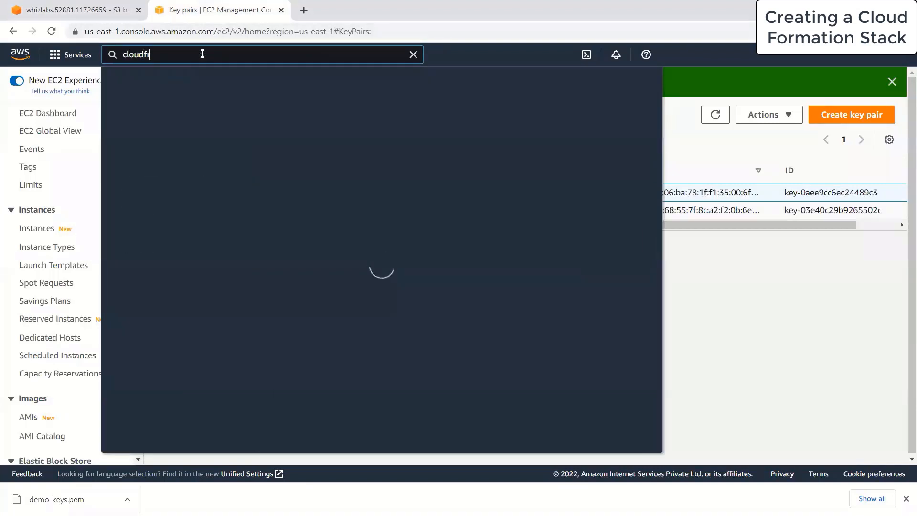
key("BackSpace")
type("or,")
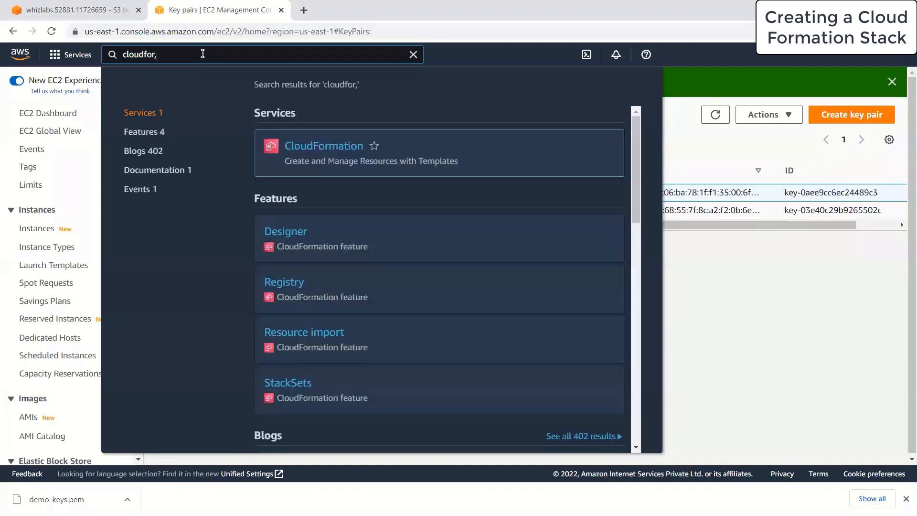
left_click(338, 144)
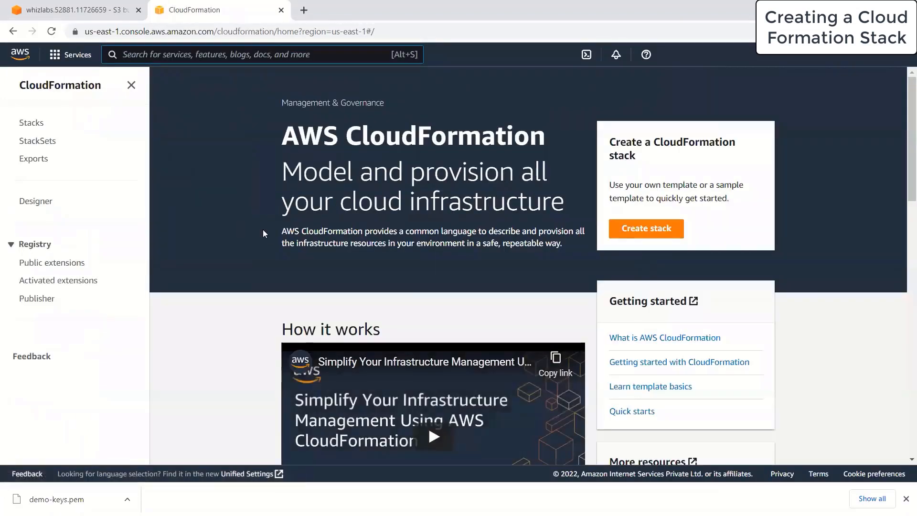
left_click_drag(281, 232, 562, 239)
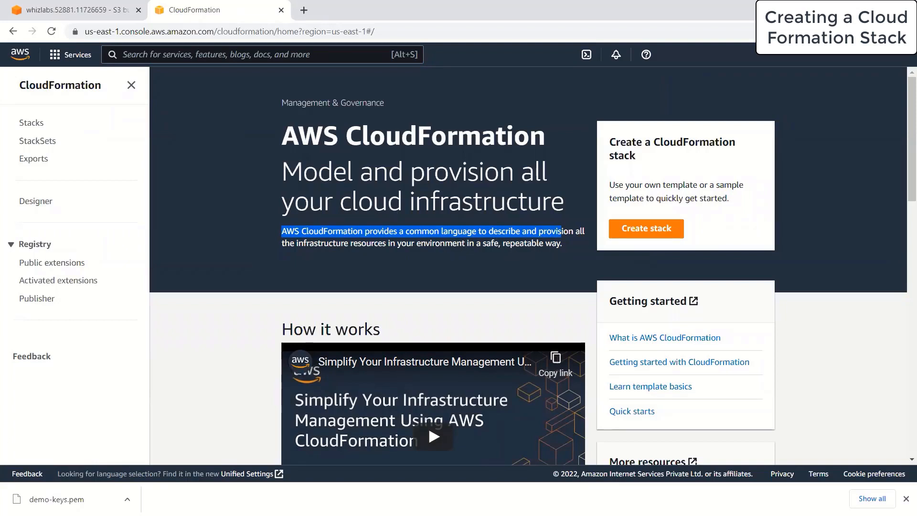
left_click(661, 232)
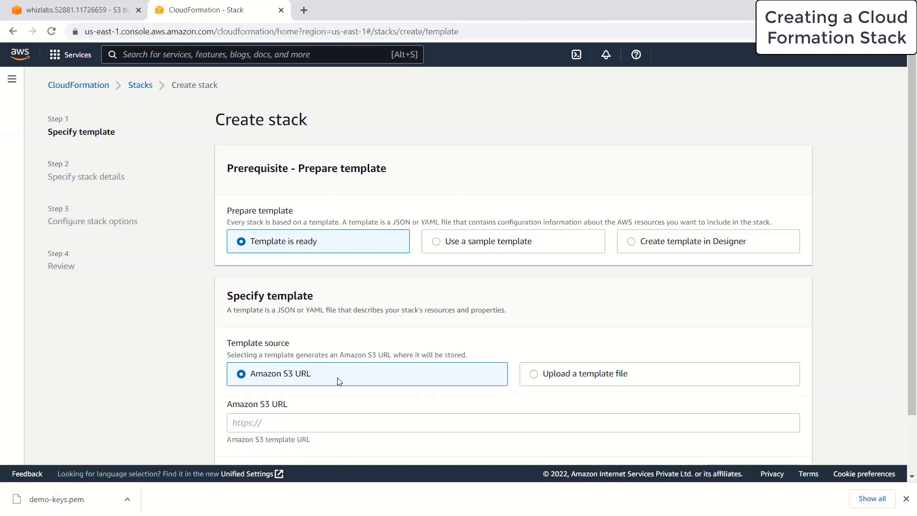
- Use the Object URL noted in Notepad as the stack template's Amazon S3 URL and continue to the stack details
scroll(382, 374, "down", 3)
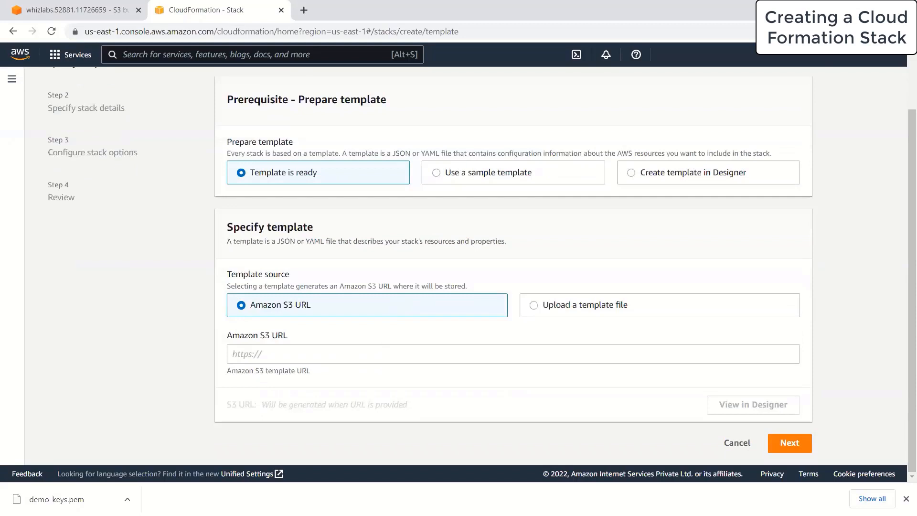
key("alt+Tab")
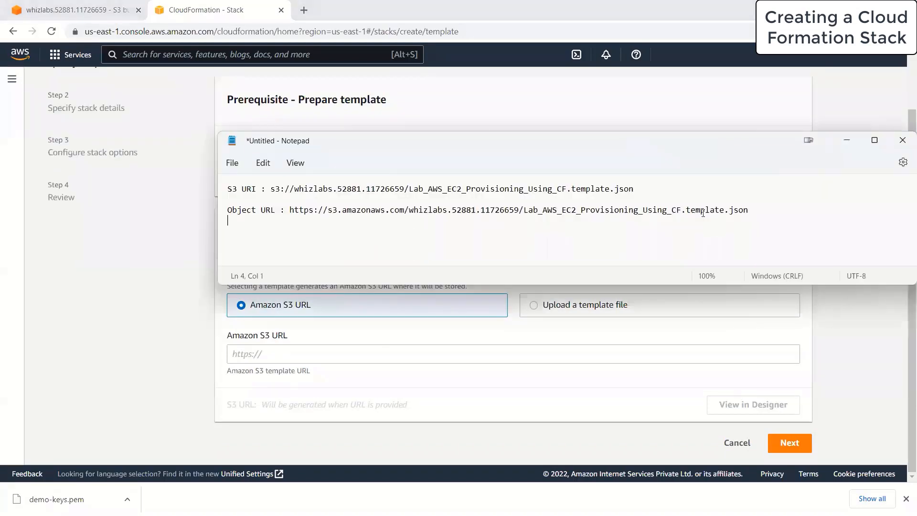
left_click_drag(789, 215, 290, 210)
left_click(303, 354)
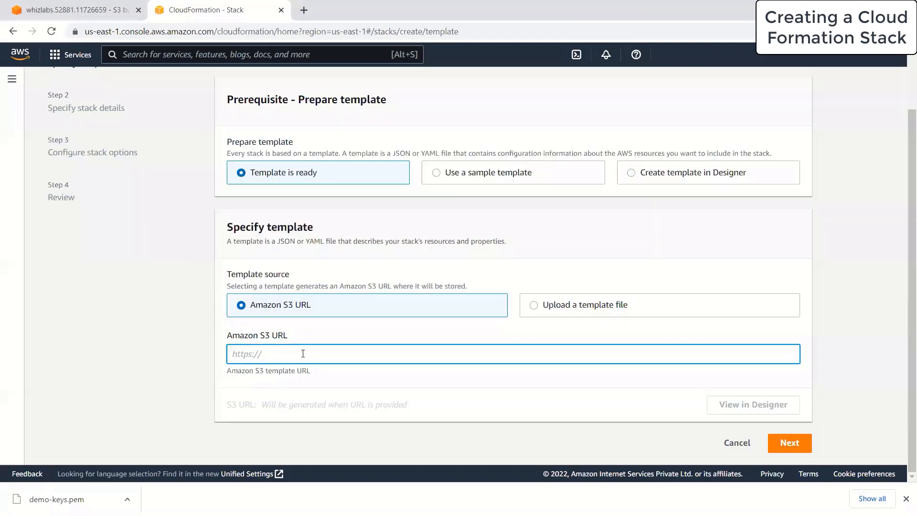
key("ctrl+v")
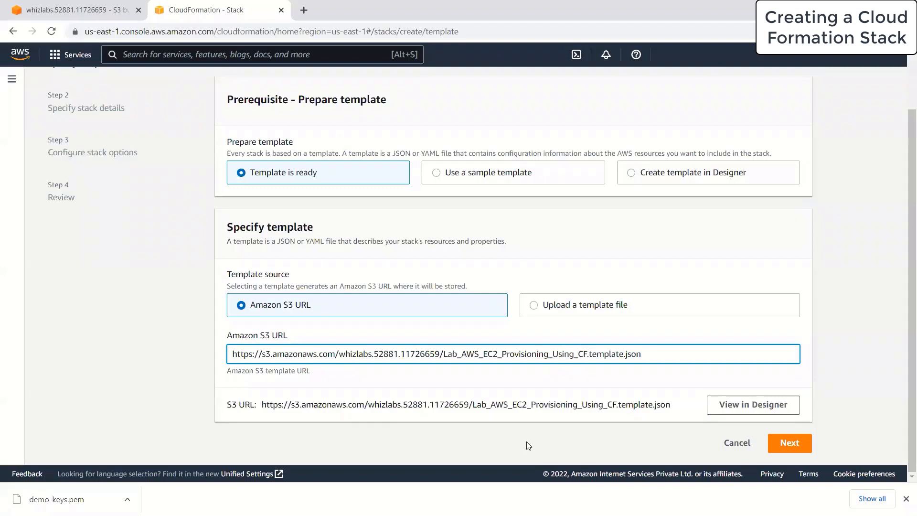
left_click(397, 339)
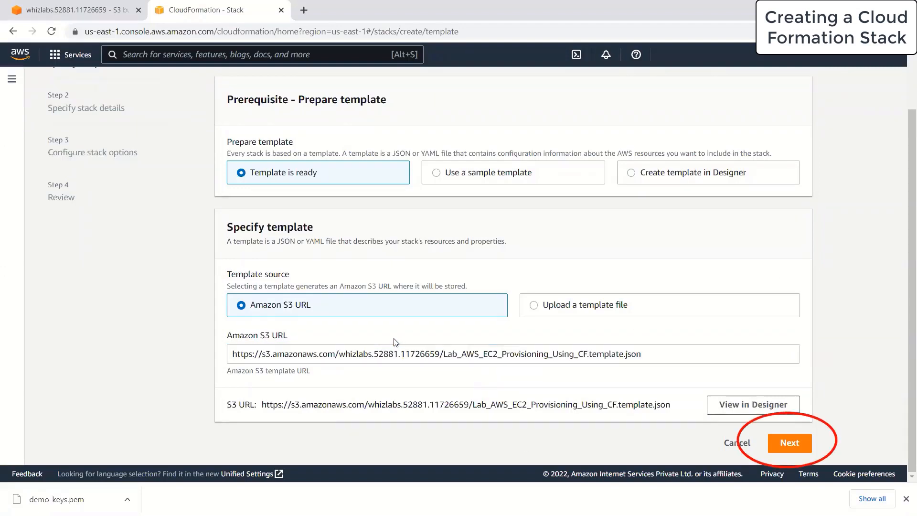
left_click(789, 444)
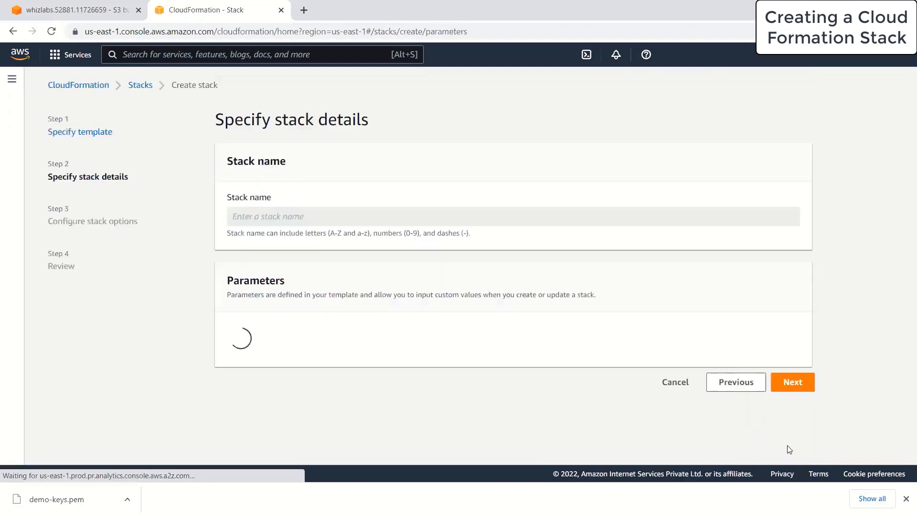
- Name the stack my-demo-stack and check the KeyName choices among the stack parameters
left_click(409, 216)
type("my")
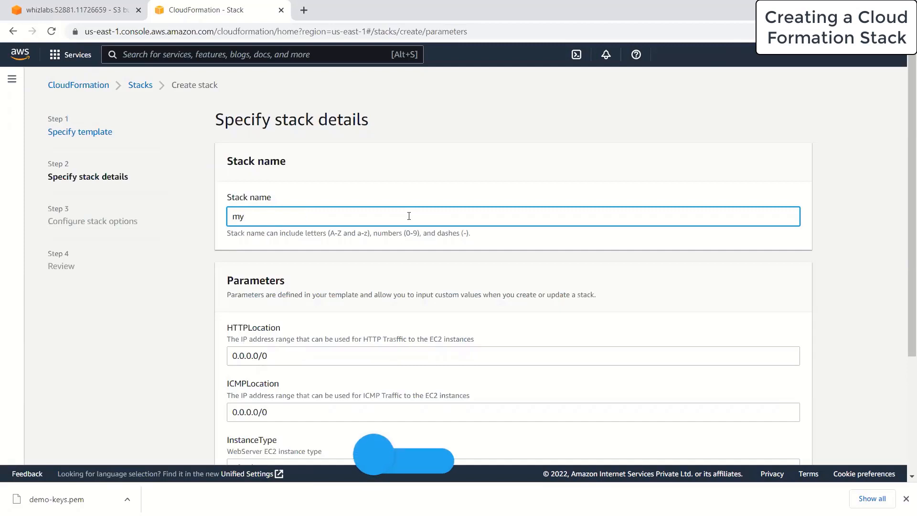
type("-demo-stack")
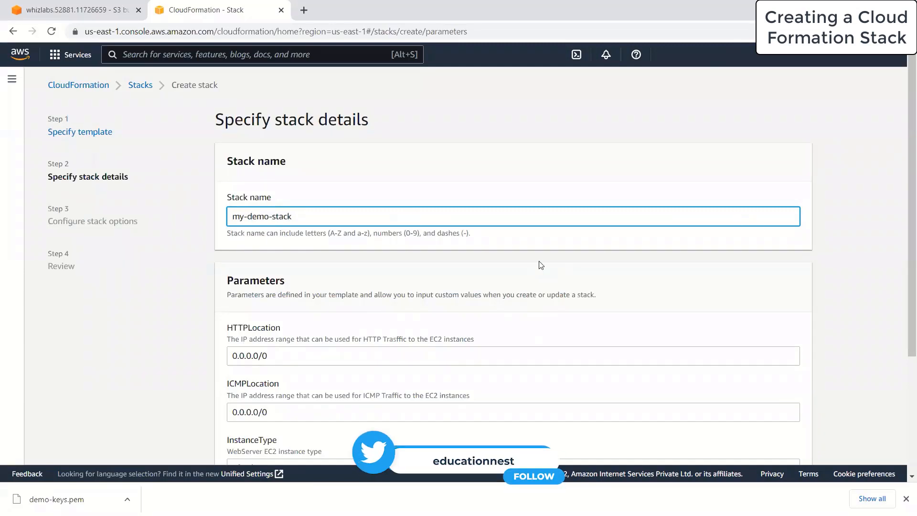
scroll(583, 301, "down", 3)
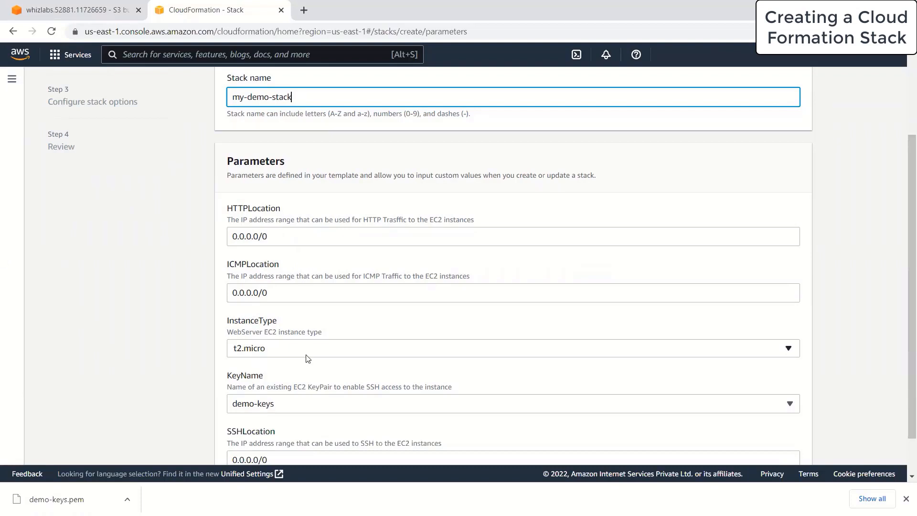
left_click(309, 406)
left_click(309, 406)
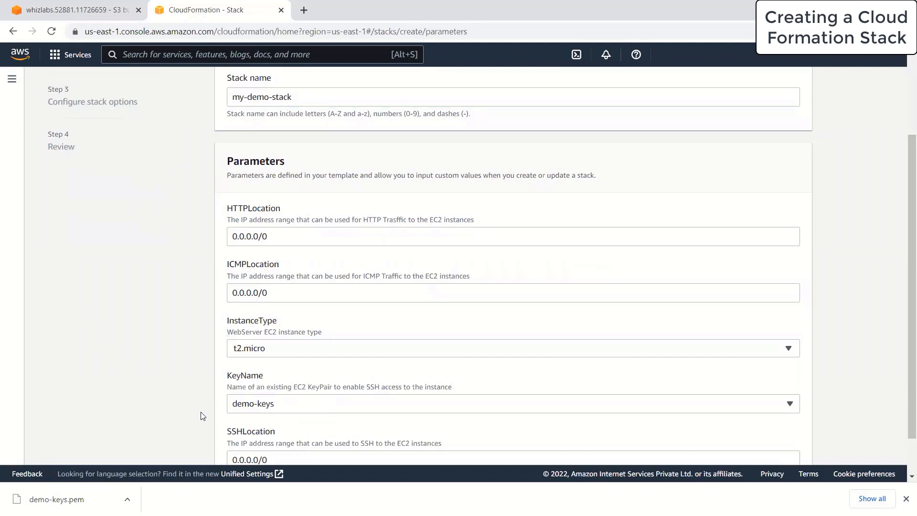
scroll(201, 416, "down", 1)
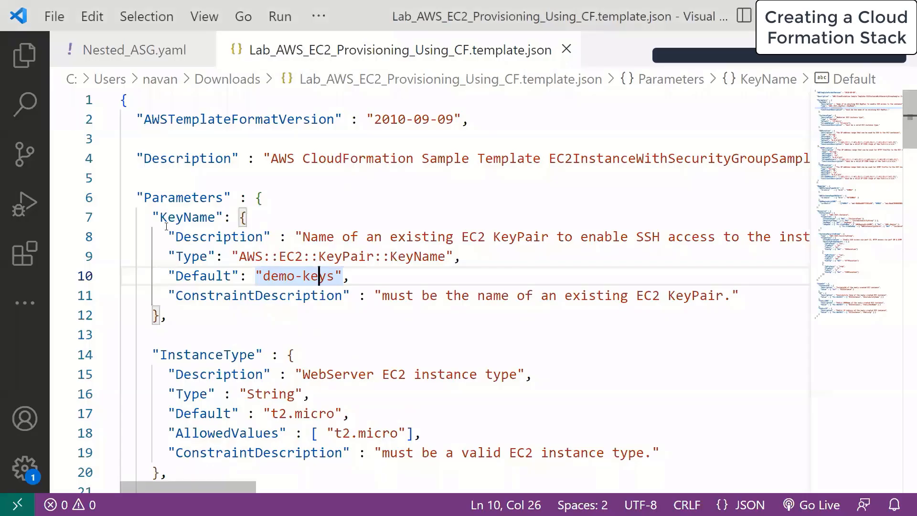
- In the VS Code template, examine the KeyName, InstanceType, SSHLocation, HTTPLocation and ICMPLocation parameters with their defaults, and the mappings
double_click(163, 218)
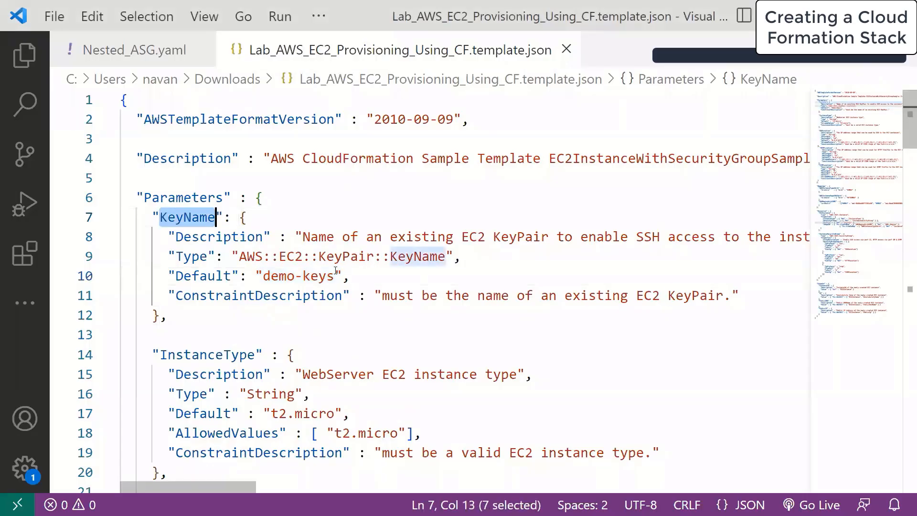
left_click_drag(335, 275, 271, 275)
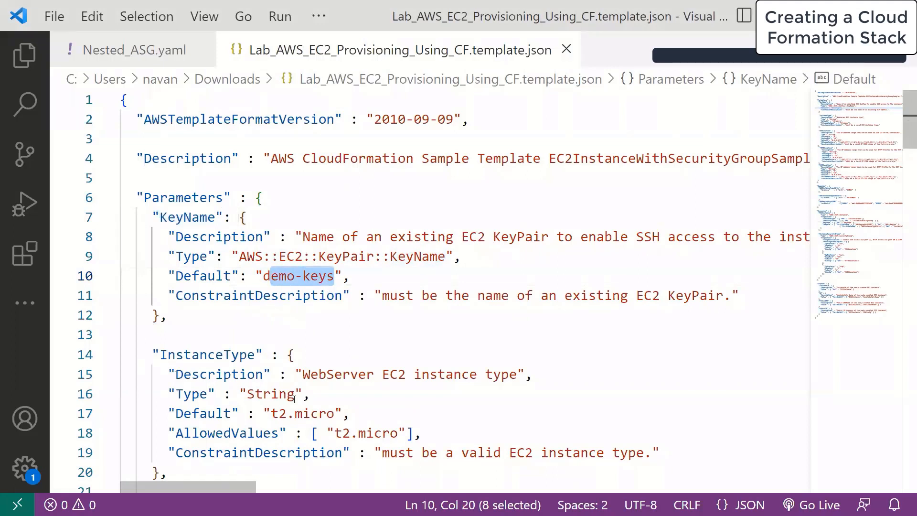
left_click_drag(335, 414, 270, 414)
scroll(203, 248, "down", 5)
left_click_drag(161, 187, 209, 186)
left_click_drag(335, 284, 271, 285)
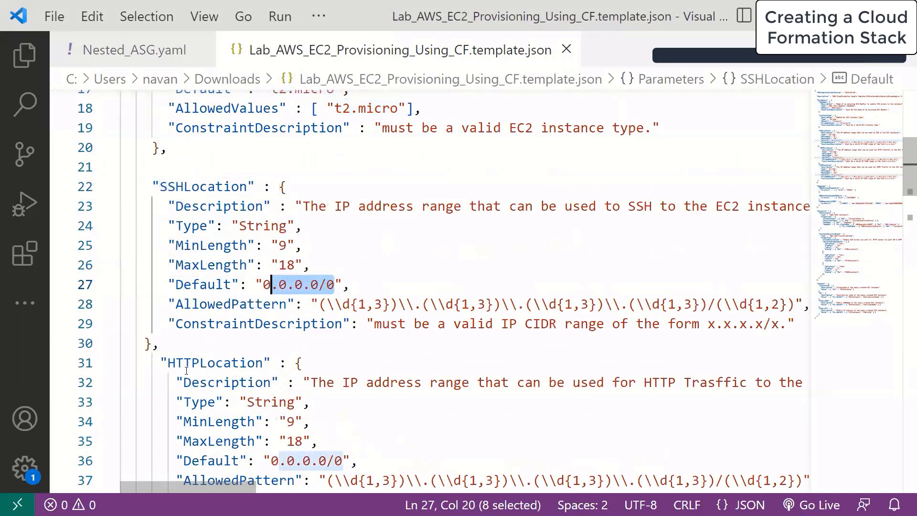
left_click_drag(168, 363, 248, 363)
scroll(173, 294, "down", 3)
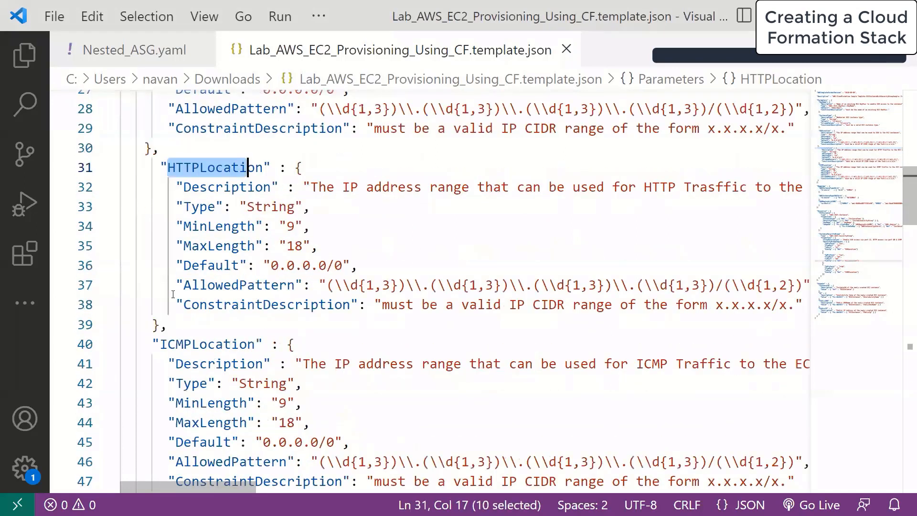
scroll(173, 294, "down", 1)
left_click_drag(145, 285, 224, 285)
scroll(224, 286, "down", 3)
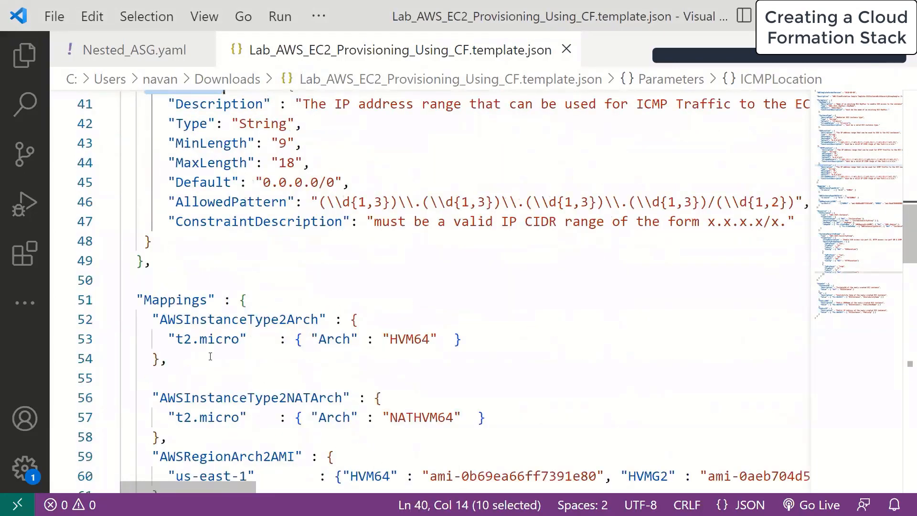
scroll(341, 351, "down", 3)
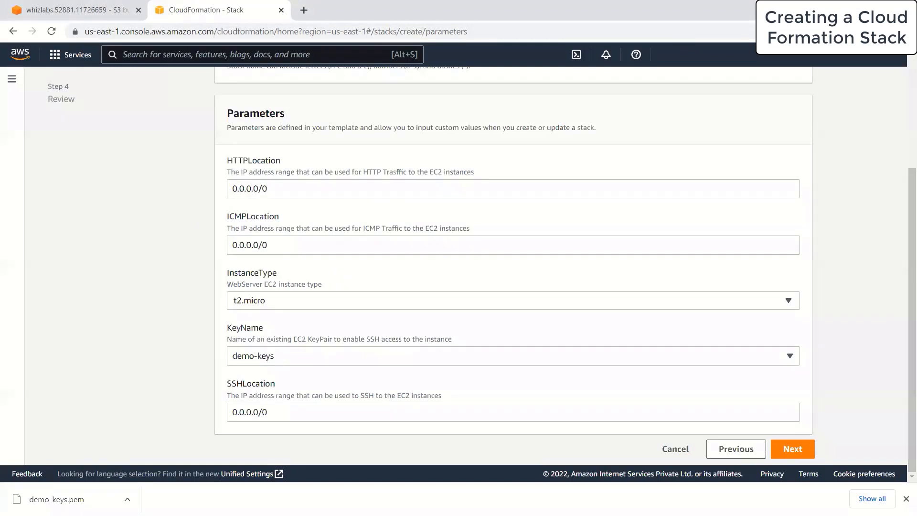
- Accept the stack details and add a tag with the key Name and the value MyEC2CF in the stack options
left_click(799, 449)
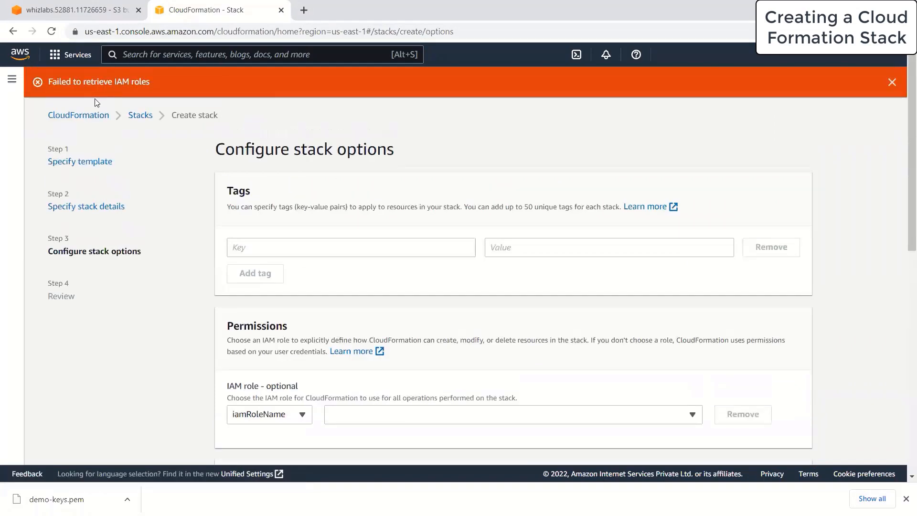
scroll(185, 171, "down", 1)
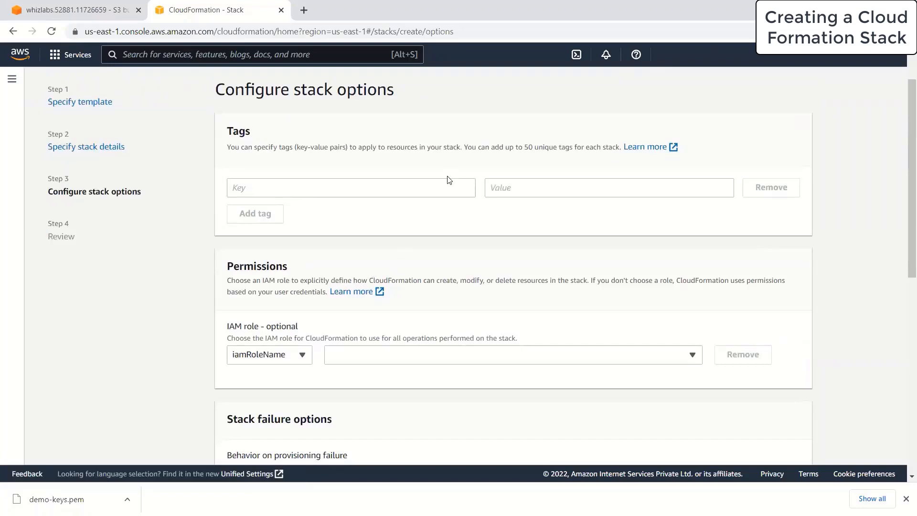
left_click(351, 191)
type("Name")
key("Tab")
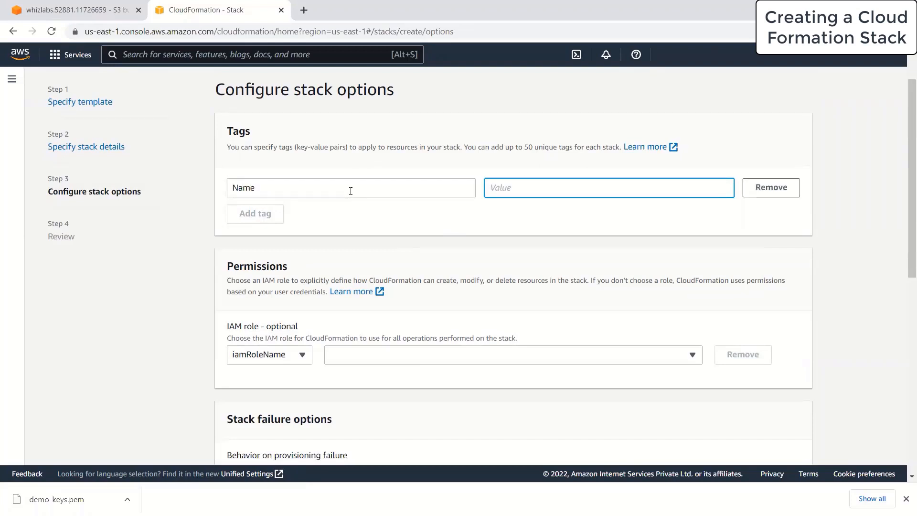
type("MY")
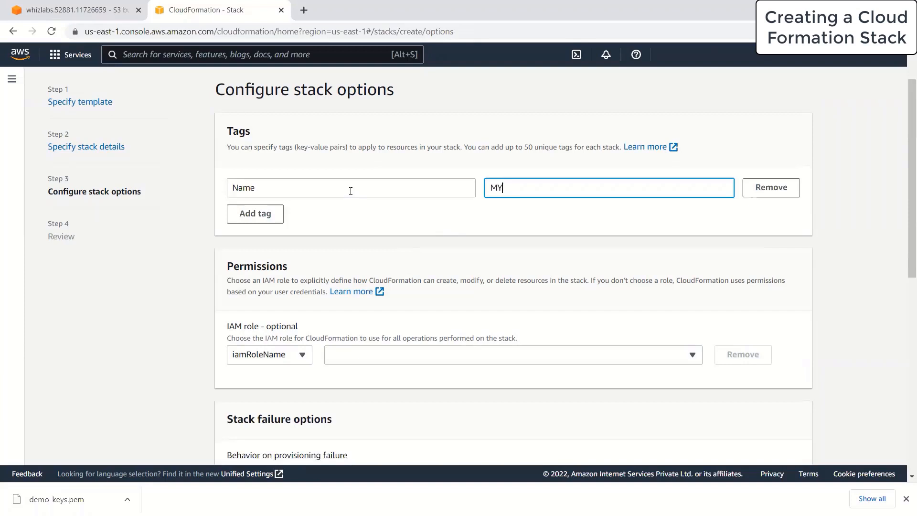
key("BackSpace")
type("yEC2CF")
- Close the browser's download bar, try Preserve successfully provisioned resources, and set the failure behavior back to Roll back all stack resources
scroll(669, 260, "down", 3)
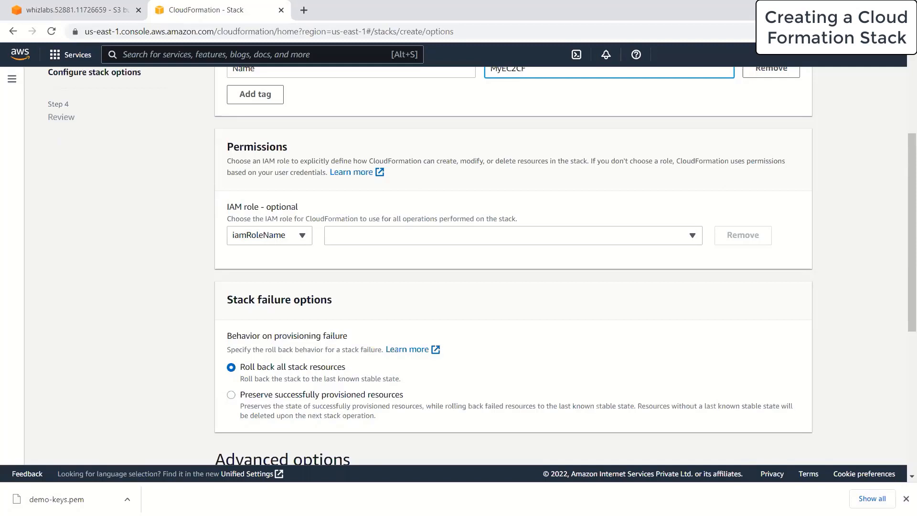
left_click(906, 498)
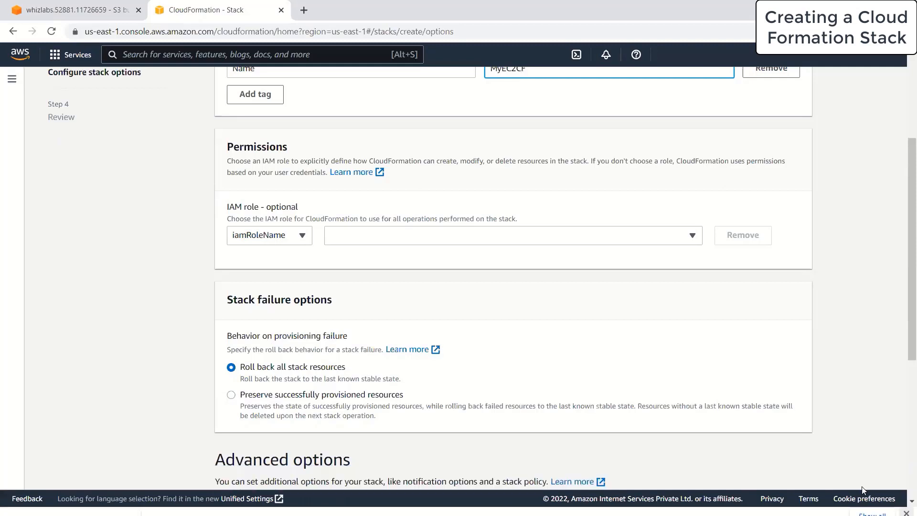
left_click(268, 398)
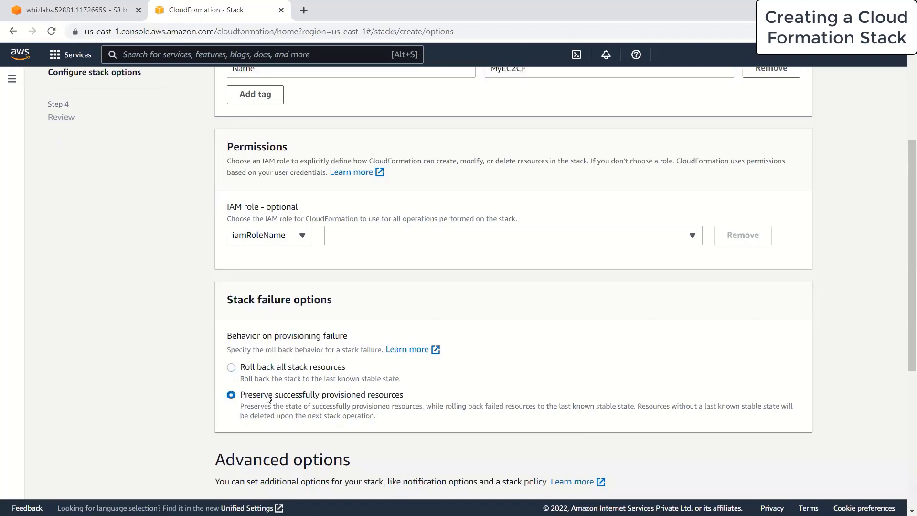
left_click(302, 368)
- Expand and examine the Stack policy, Rollback configuration and Notification options among the advanced stack options
scroll(299, 378, "down", 5)
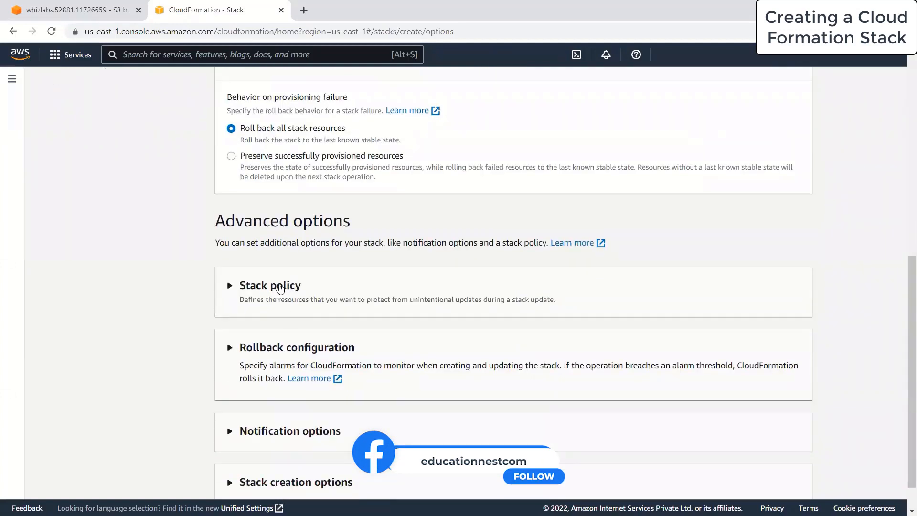
left_click(280, 286)
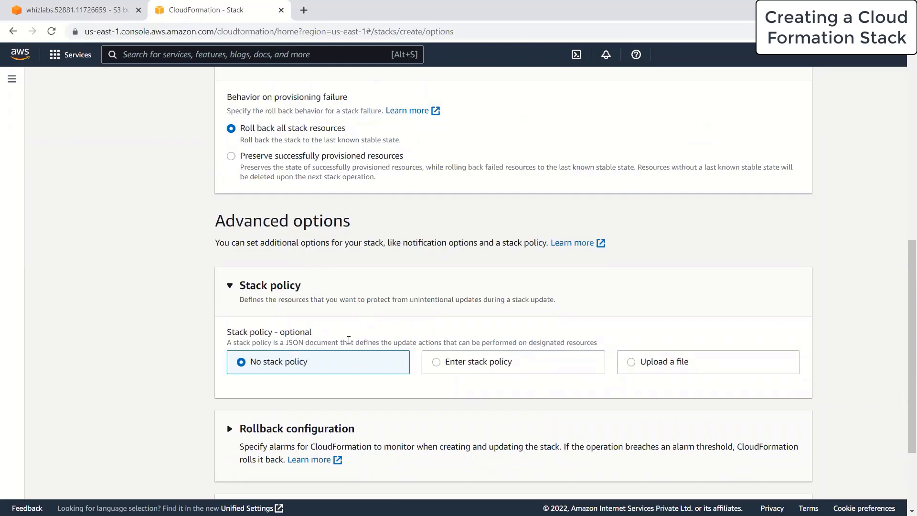
scroll(333, 405, "down", 3)
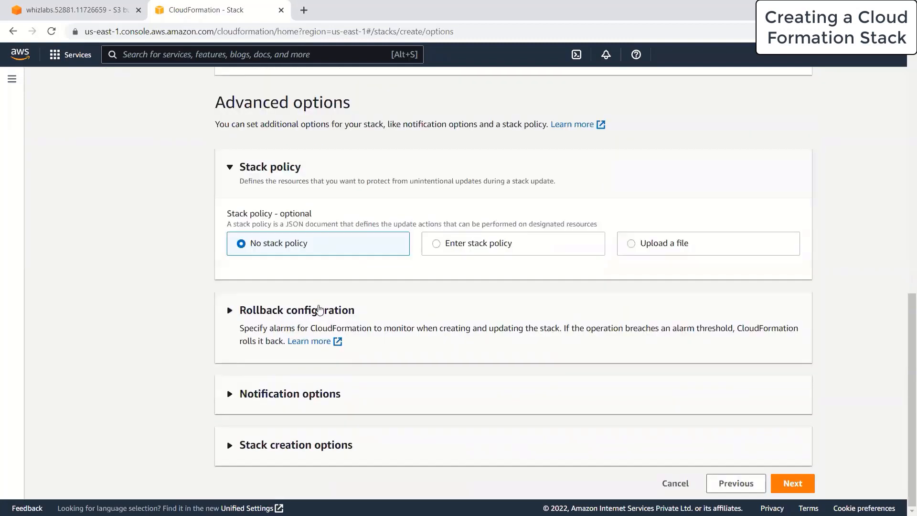
left_click(320, 310)
scroll(324, 324, "down", 4)
left_click(319, 393)
scroll(320, 393, "down", 2)
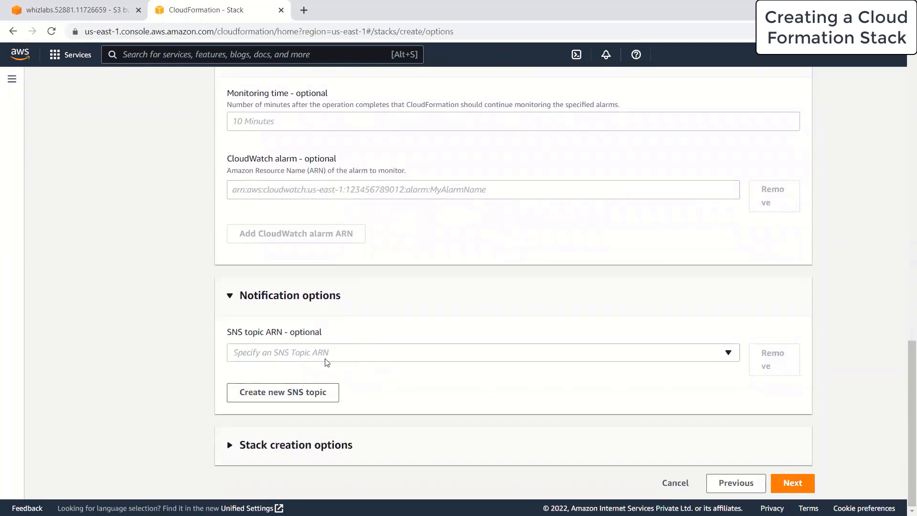
- Examine the SNS topic ARN choices, collapse Notification options, and expand Stack creation options to view the timeout and termination protection settings
left_click(409, 353)
left_click(410, 354)
left_click(248, 296)
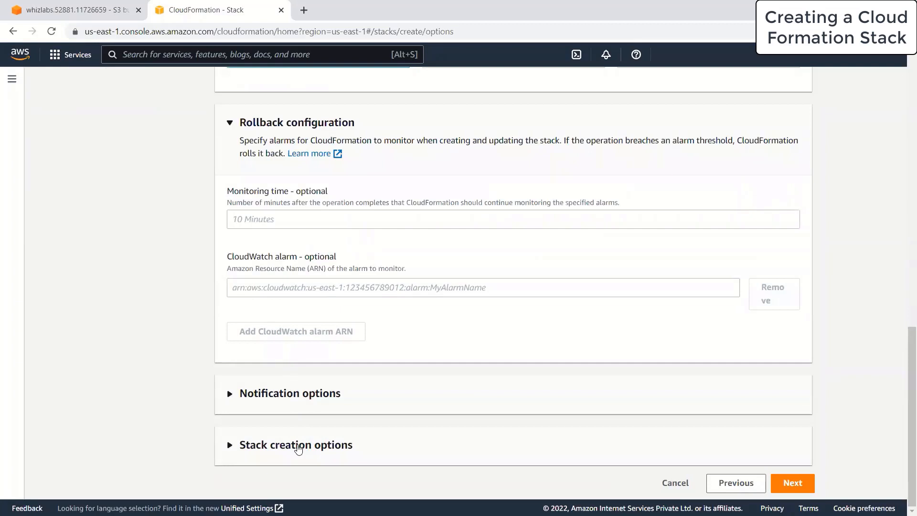
left_click(297, 449)
scroll(363, 382, "down", 3)
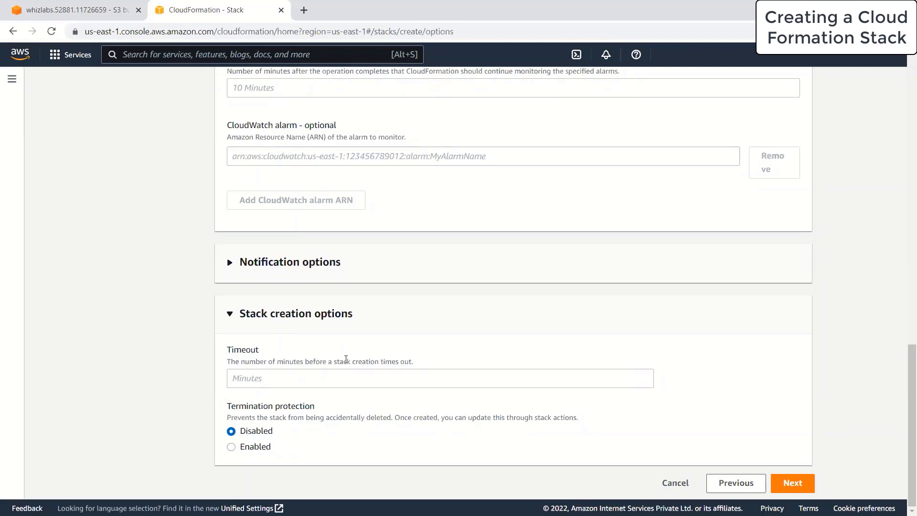
- Accept the stack options, review the template, parameters, tags and settings on the summary page, and create my-demo-stack
left_click(809, 484)
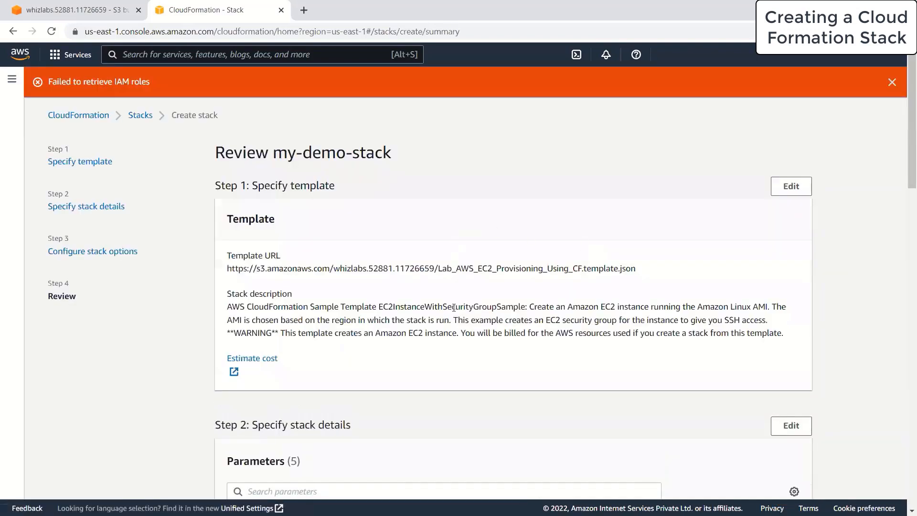
scroll(454, 313, "down", 3)
scroll(467, 293, "down", 7)
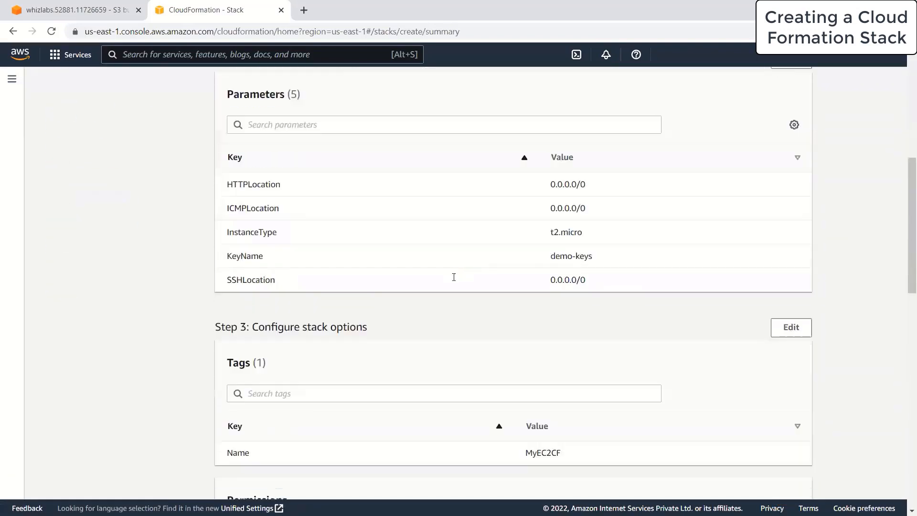
scroll(368, 306, "down", 8)
scroll(374, 323, "down", 3)
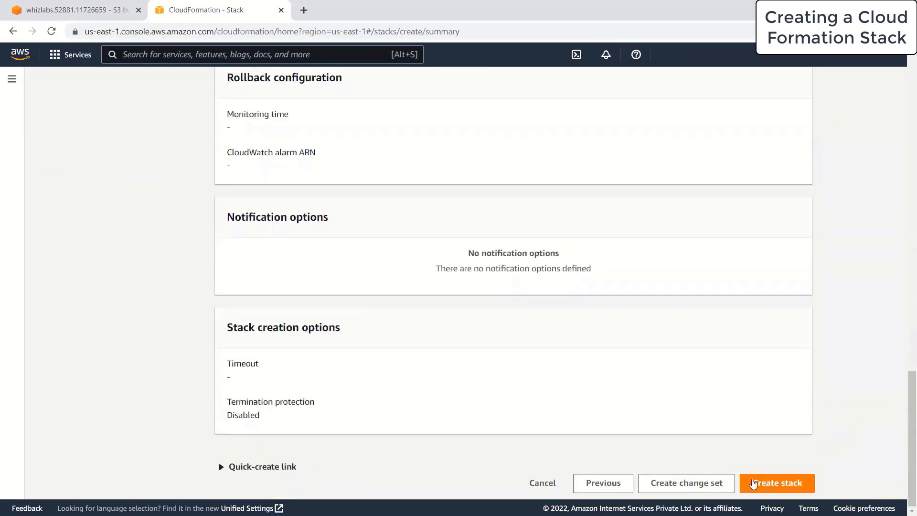
left_click(784, 487)
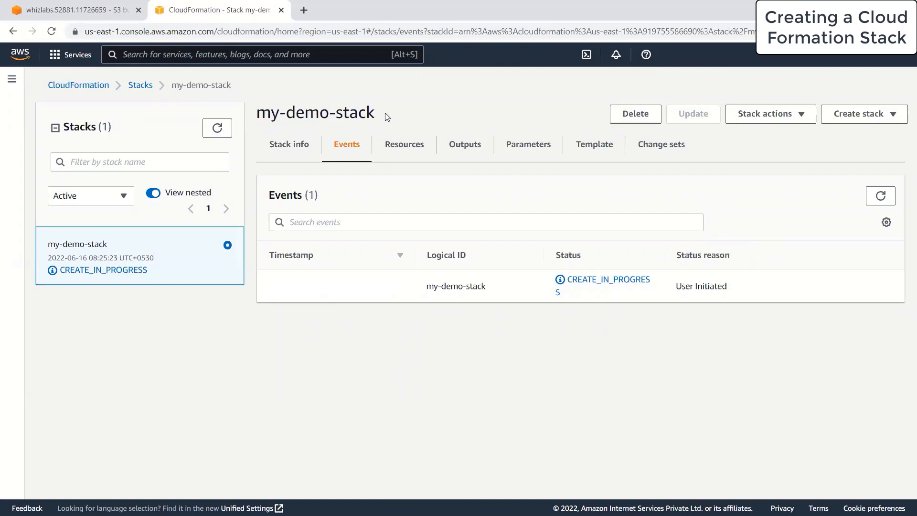
left_click_drag(387, 116, 271, 115)
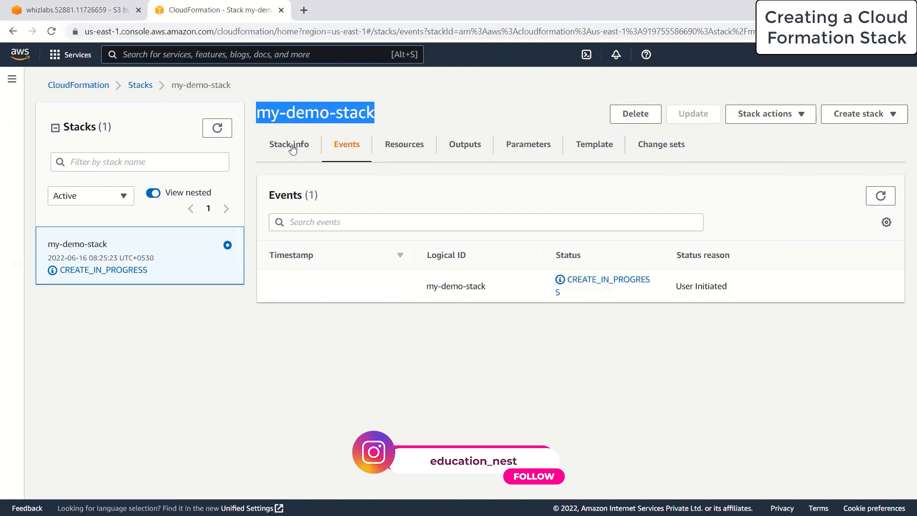
- Search the AWS services for ec2 and open the EC2 console's Instances list in a new browser tab
left_click(215, 55)
type("ec2")
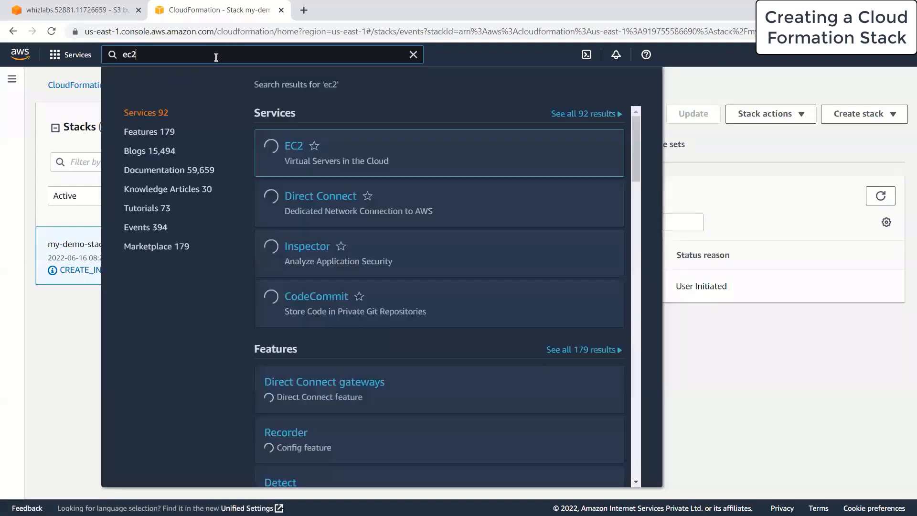
left_click(300, 149, "ctrl")
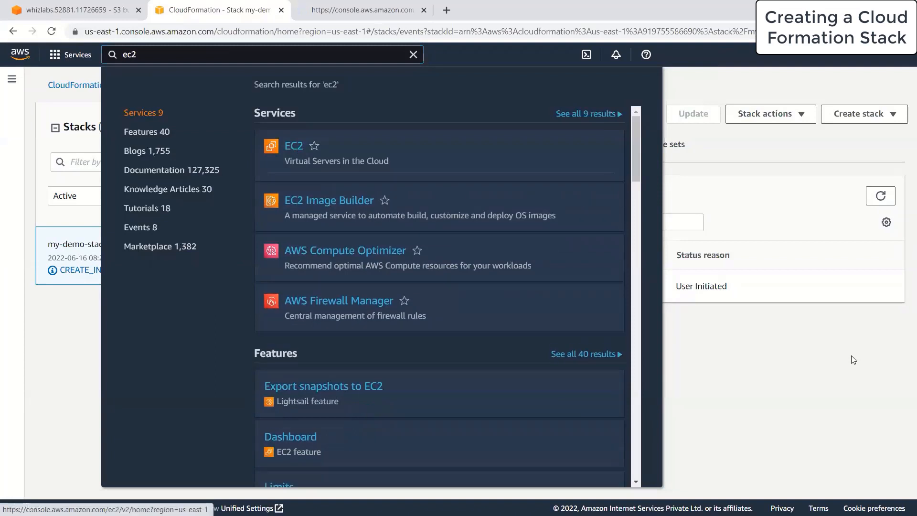
left_click(857, 389)
left_click(315, 5)
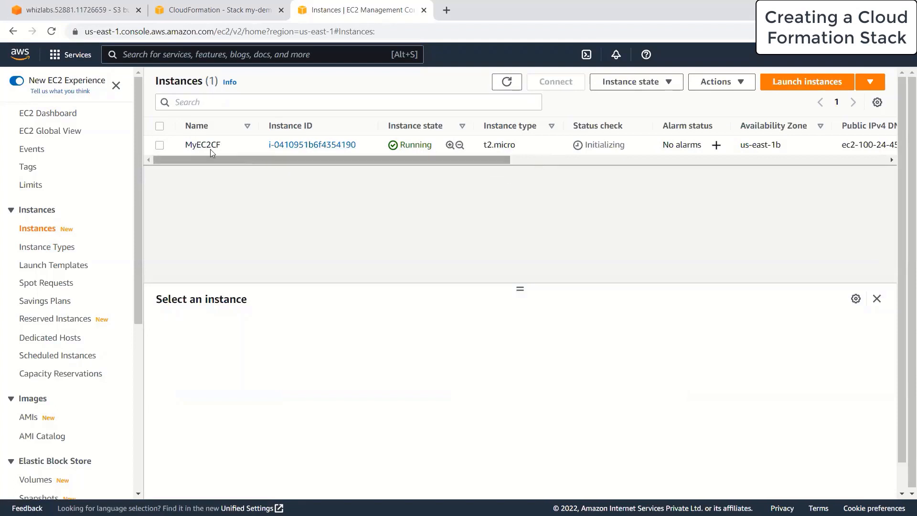
- Select the MyEC2CF instance and check its name and instance type in the list
left_click_drag(186, 145, 216, 146)
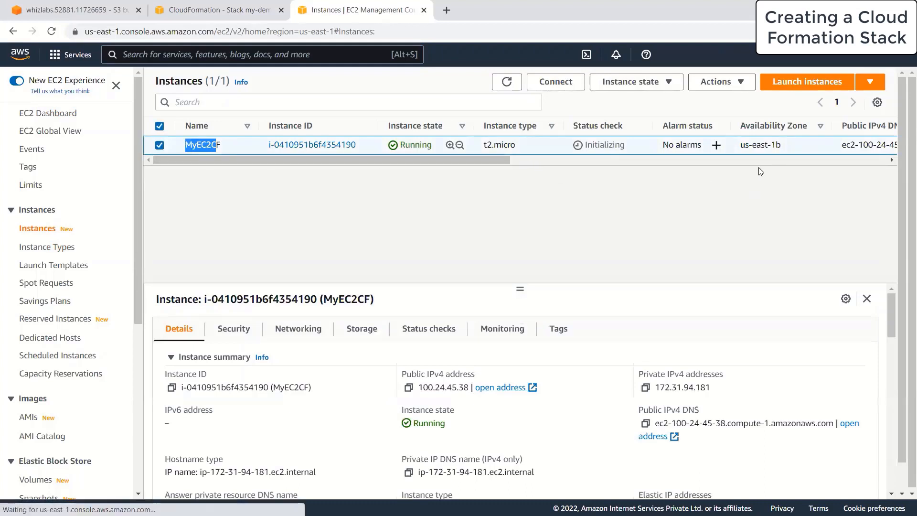
left_click(517, 146)
left_click_drag(516, 146, 483, 146)
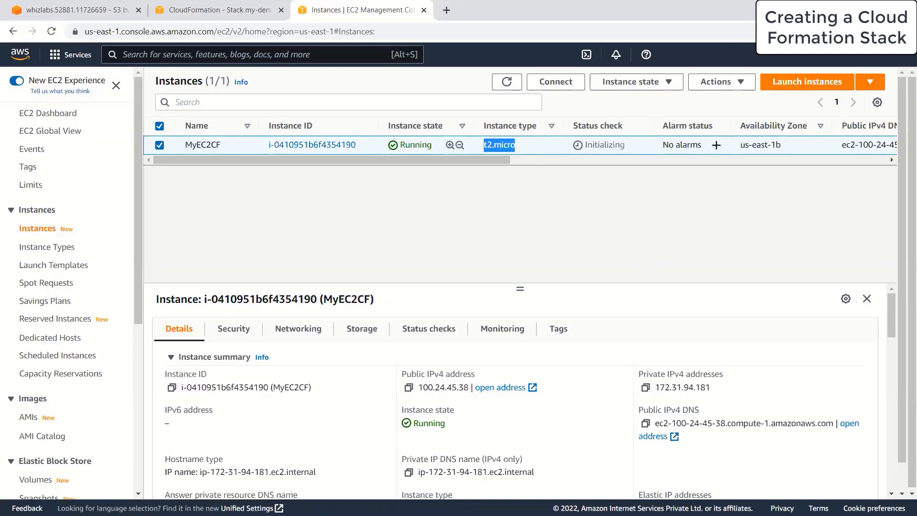
- Return to my-demo-stack in CloudFormation, refresh its events, and check the latest statuses of the stack and EC2Instance
left_click(213, 6)
left_click(880, 196)
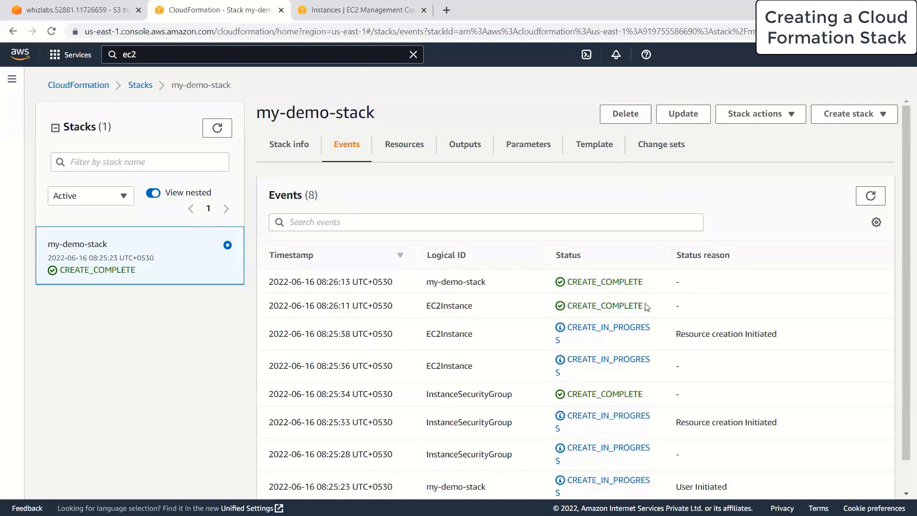
left_click_drag(651, 307, 587, 286)
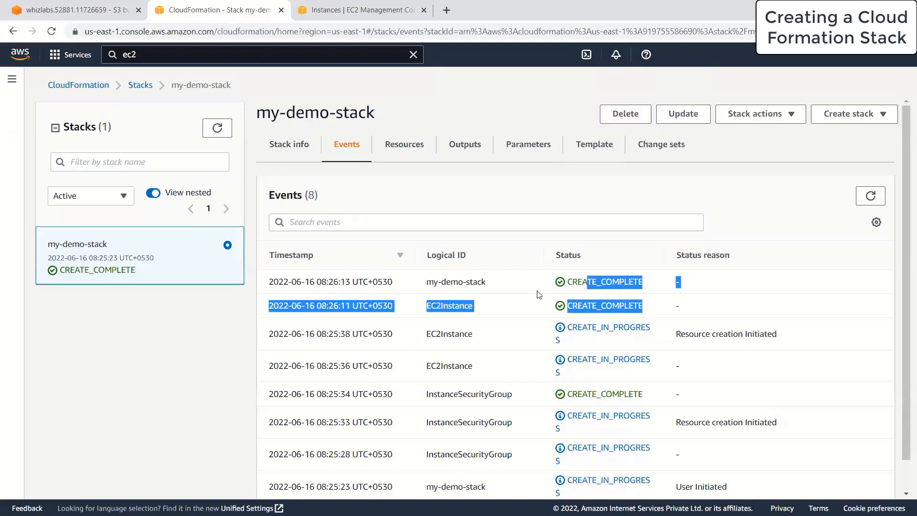
left_click(568, 283)
double_click(568, 283)
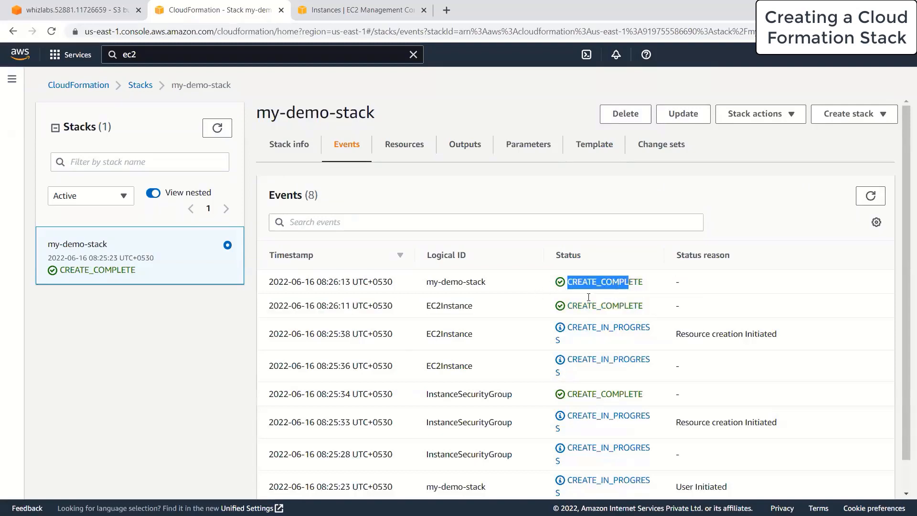
double_click(425, 308)
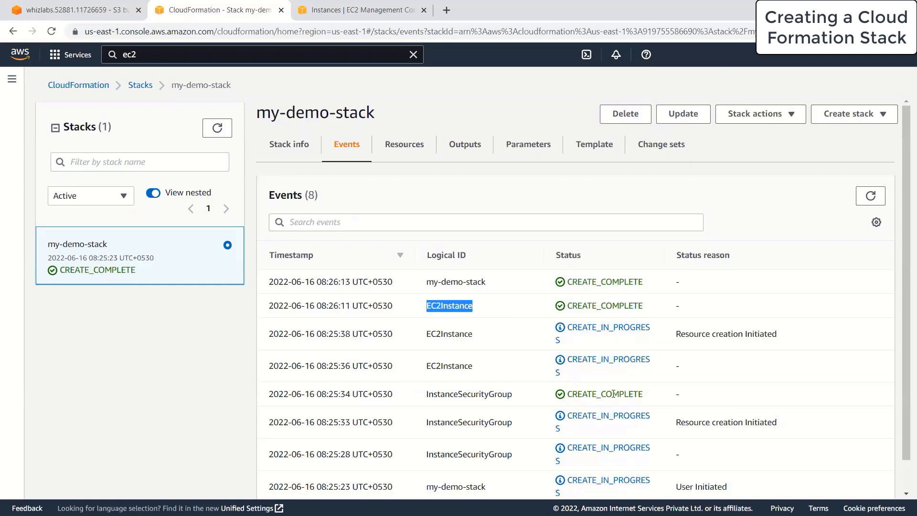
- Trace the stack events from the user-initiated creation through InstanceSecurityGroup and EC2Instance to the final my-demo-stack entry
scroll(615, 396, "down", 1)
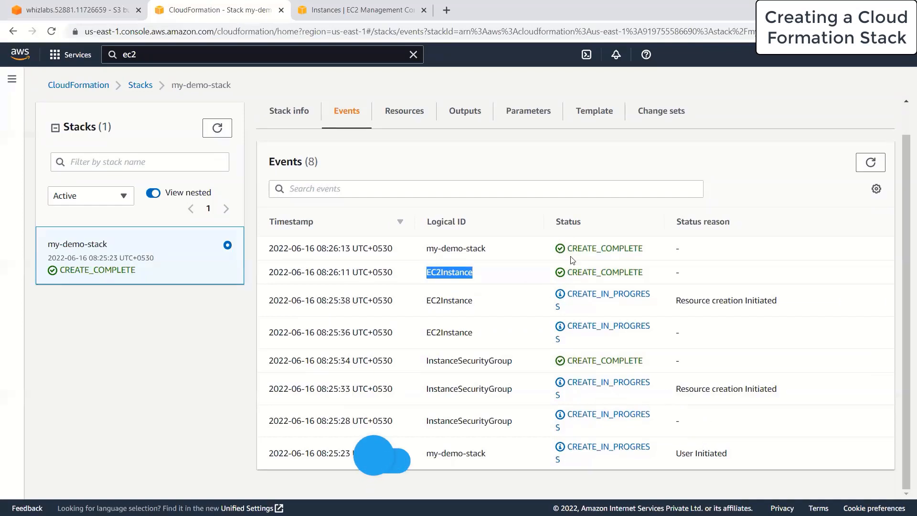
left_click_drag(739, 464, 558, 458)
left_click_drag(668, 420, 345, 383)
left_click(420, 358)
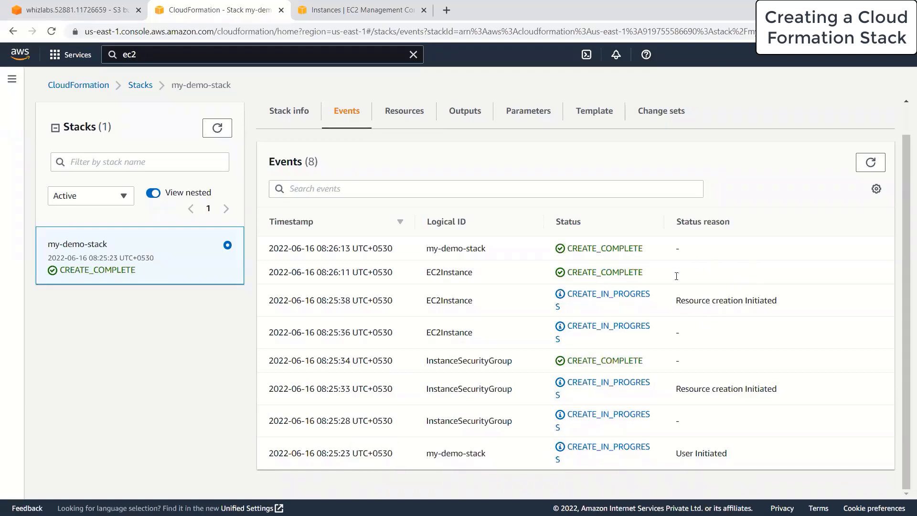
left_click_drag(674, 276, 285, 271)
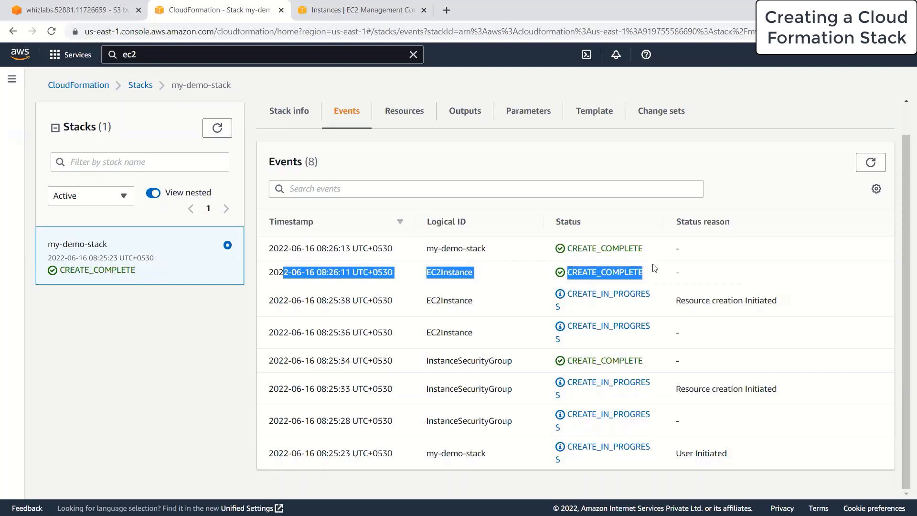
left_click_drag(646, 250, 269, 244)
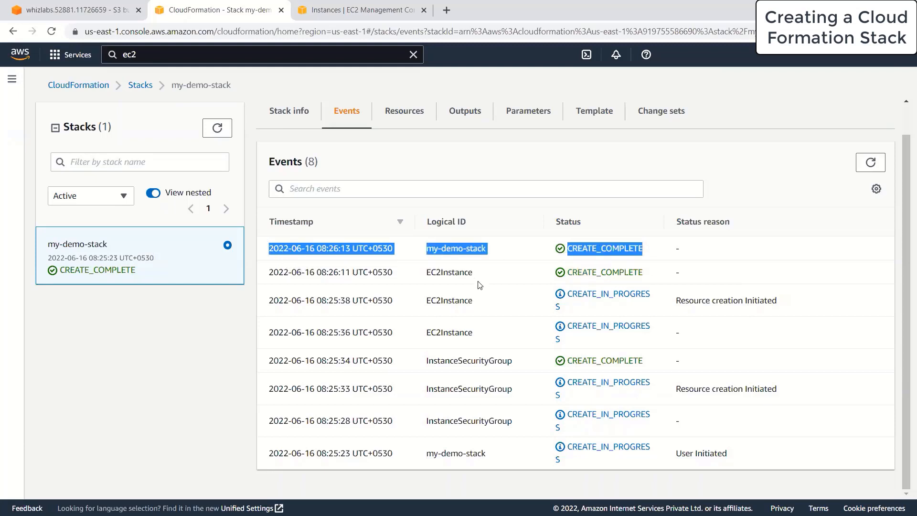
left_click_drag(492, 249, 412, 255)
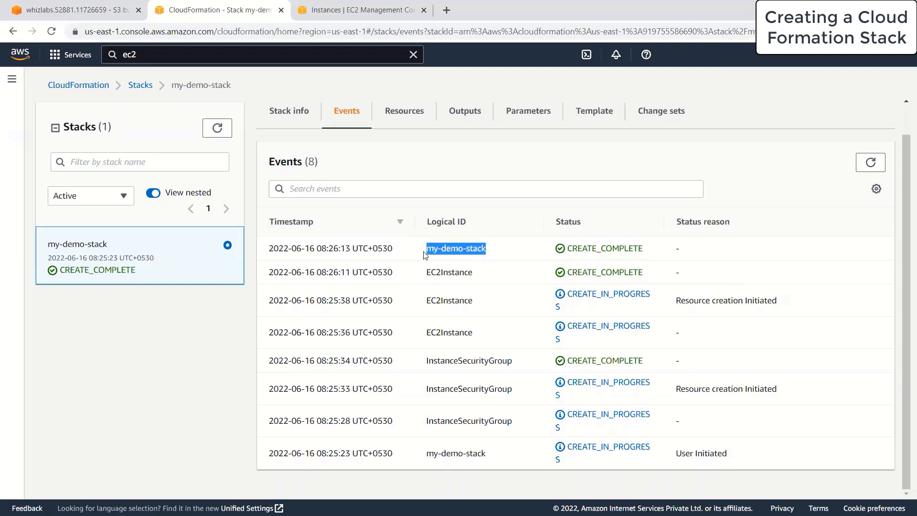
- Refresh the EC2 instances list and view the stack info overview of my-demo-stack in CloudFormation
left_click(344, 7)
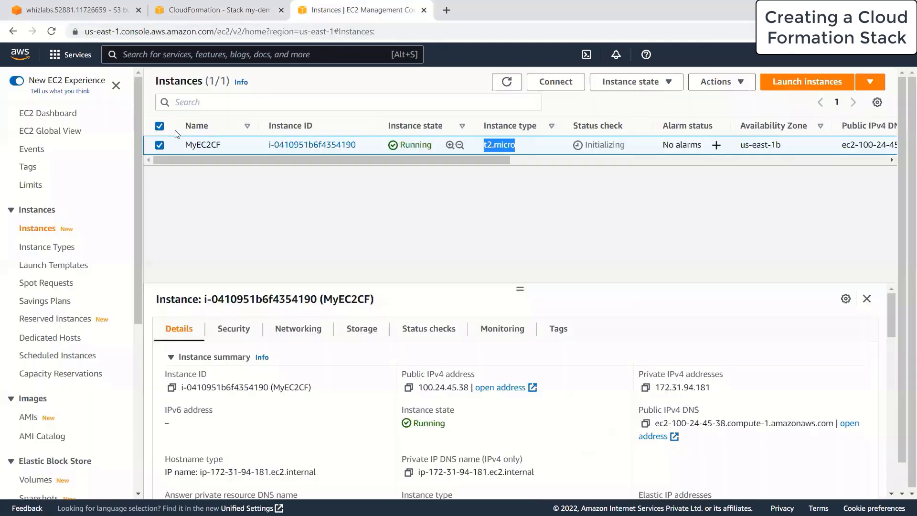
left_click(508, 90)
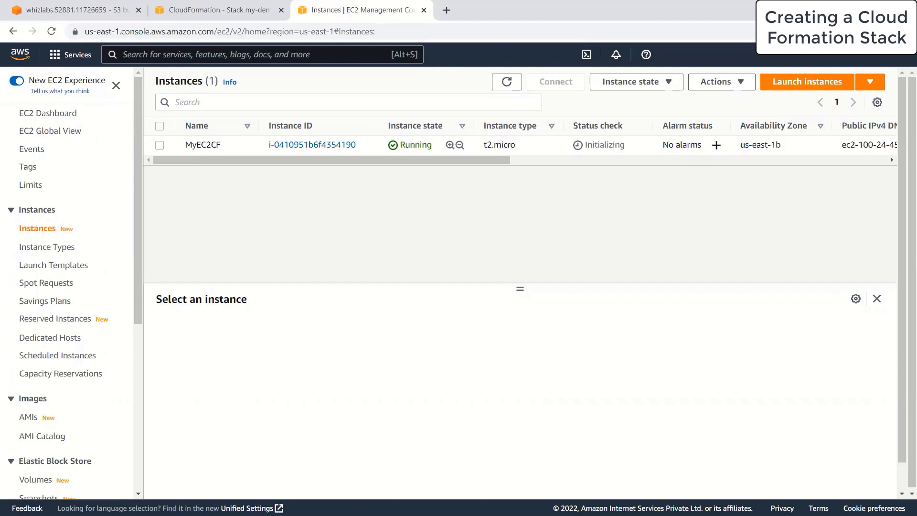
left_click(177, 6)
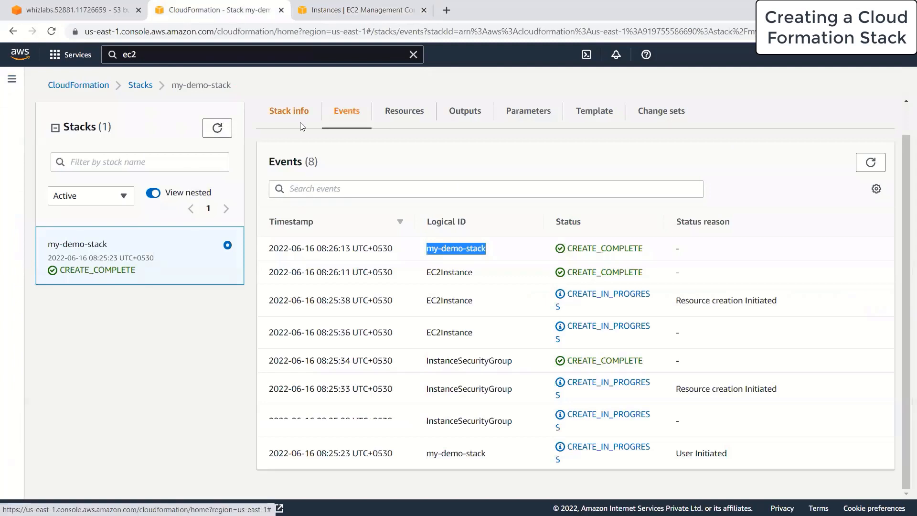
left_click(300, 122)
- Try to delete my-demo-stack from the Stacks list, and dismiss the error banner
left_click(140, 85)
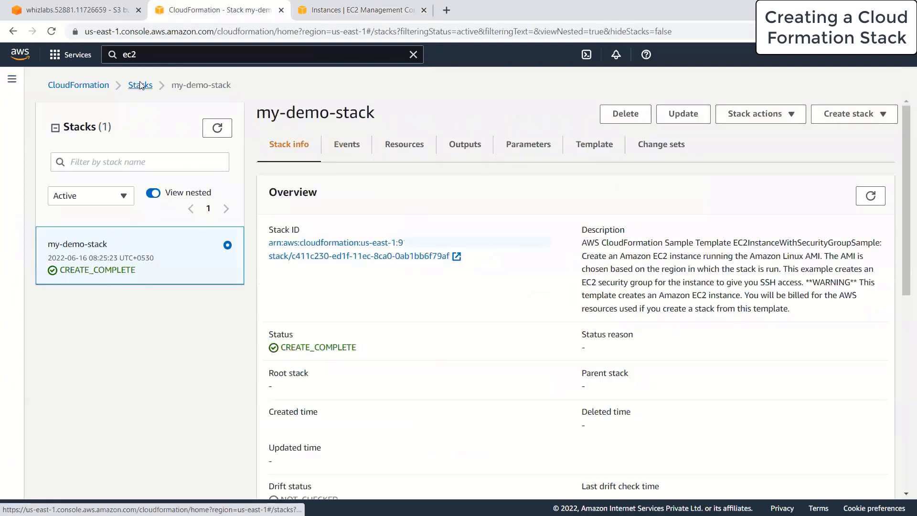
left_click(64, 243)
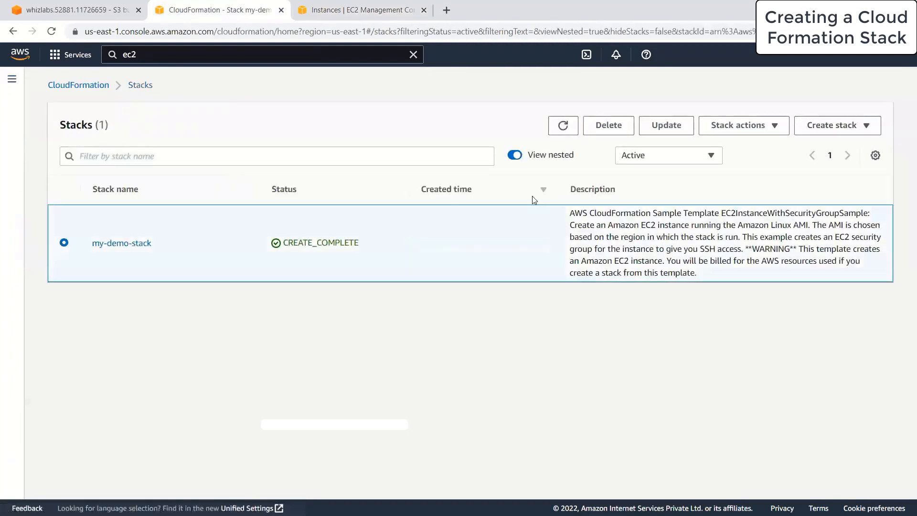
left_click(606, 126)
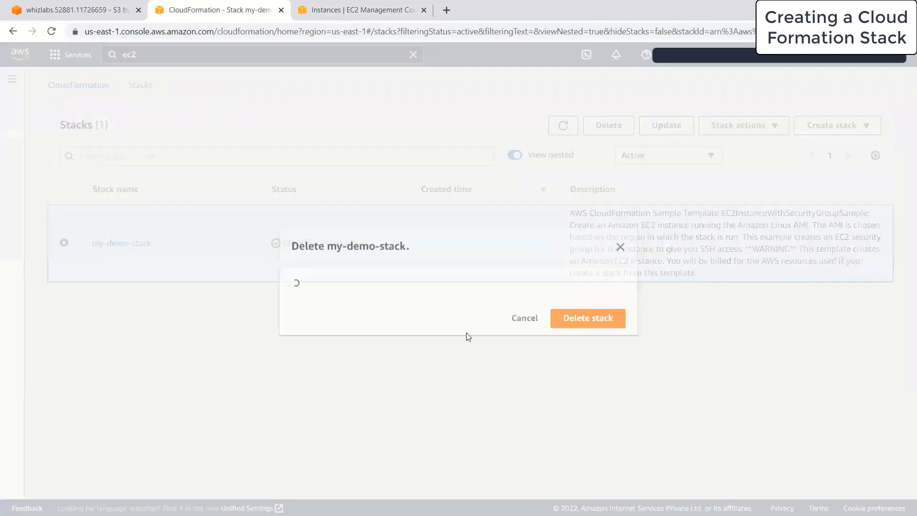
left_click(597, 325)
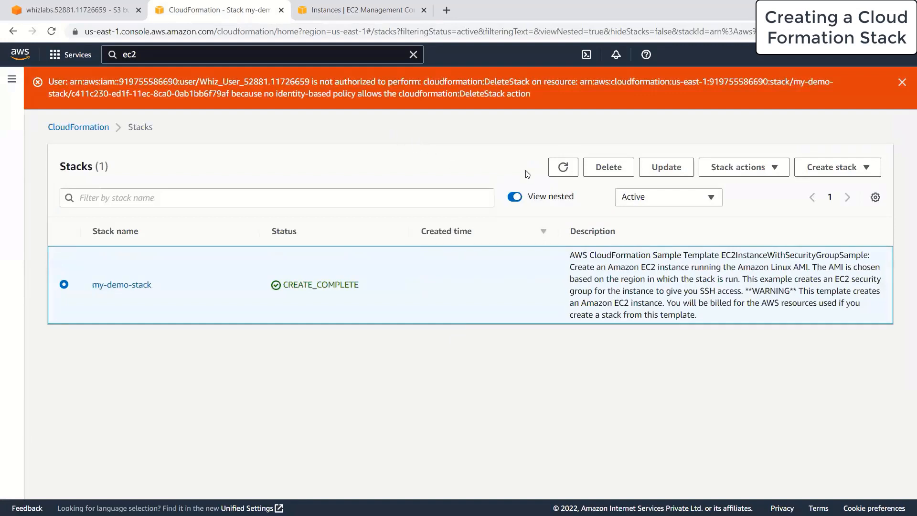
left_click(903, 84)
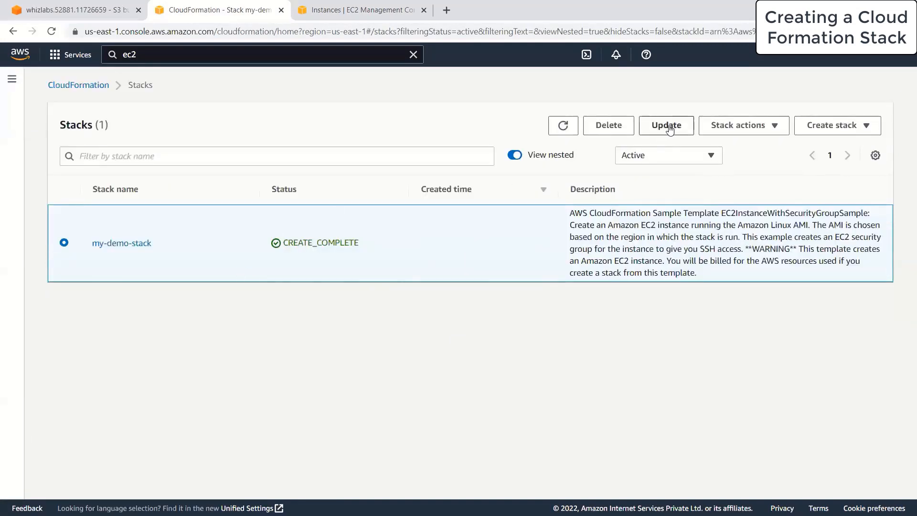